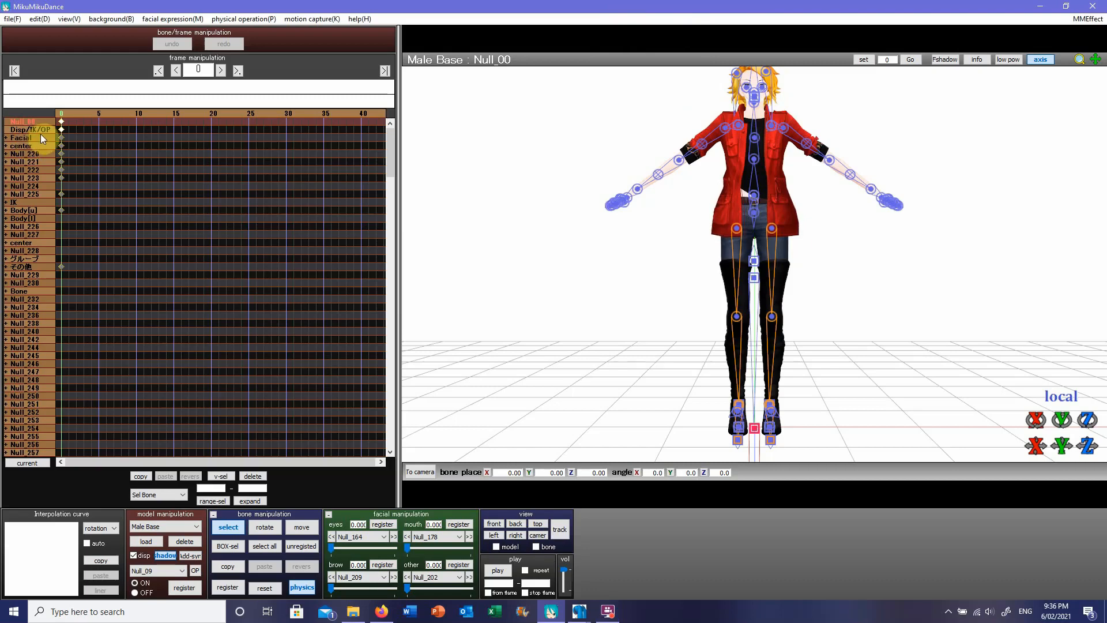
Step: Expand the first center bone group in the timeline and examine the names of its bones and neighbouring groups
left_click(6, 146)
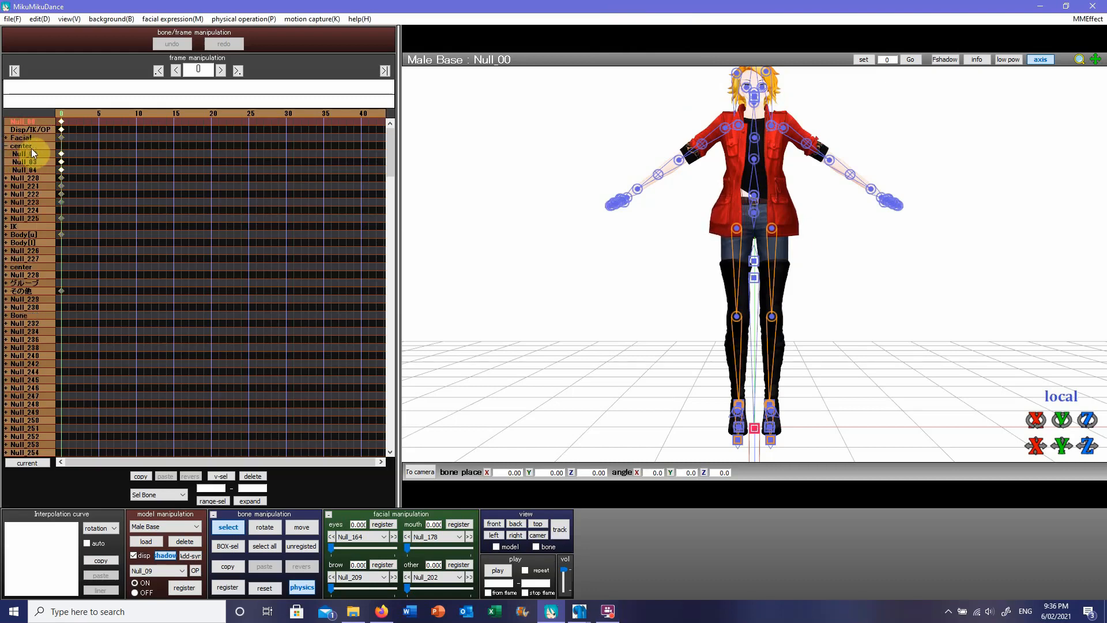
left_click(33, 155)
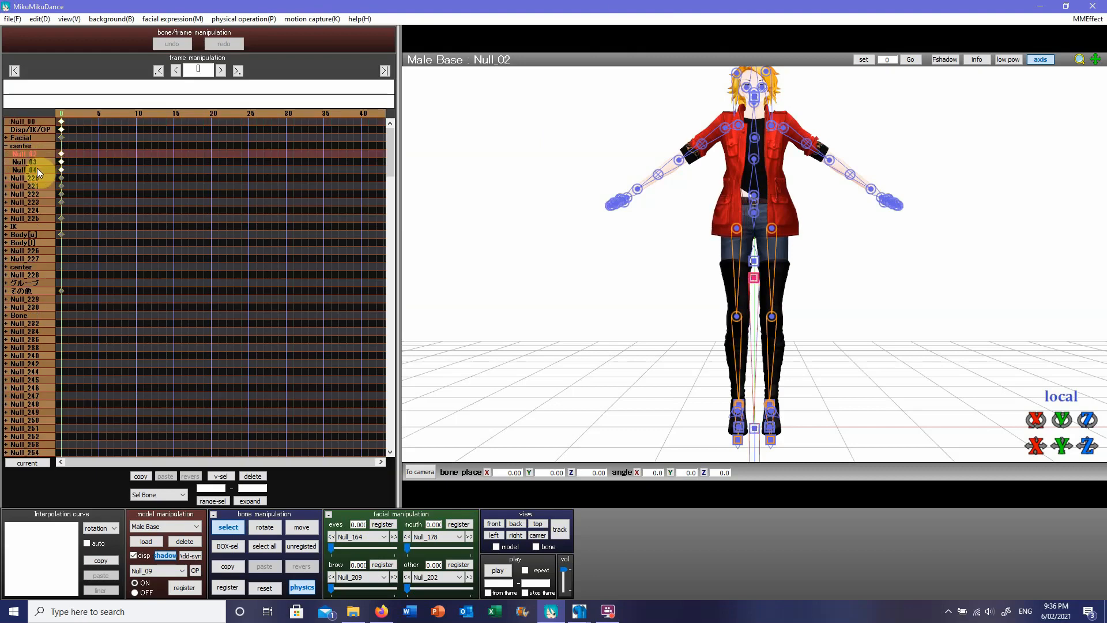
left_click(33, 178)
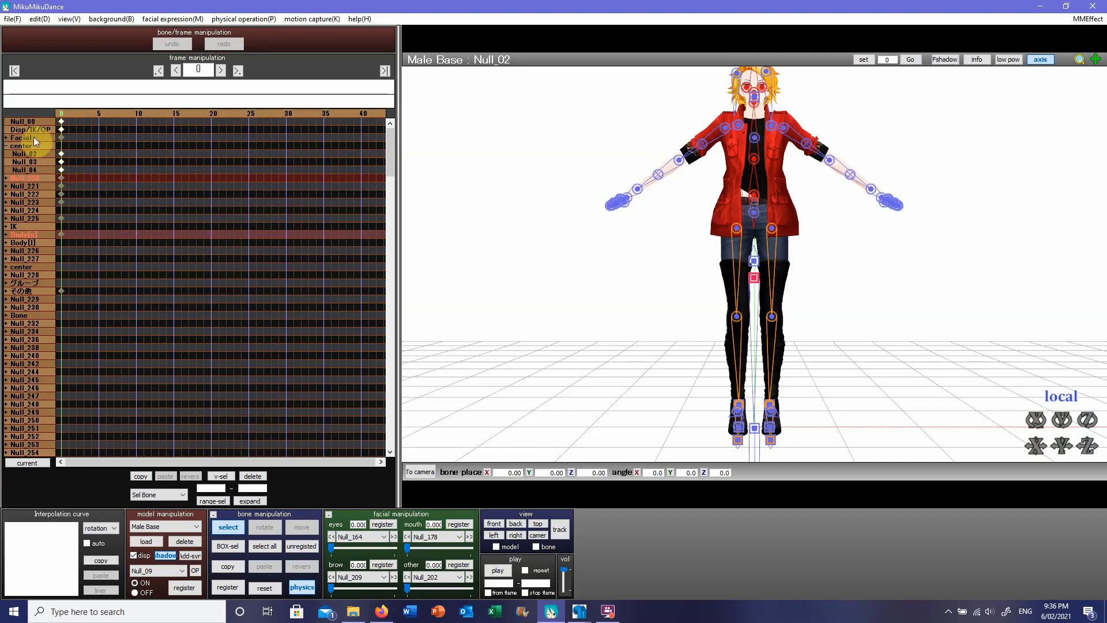
left_click(28, 149)
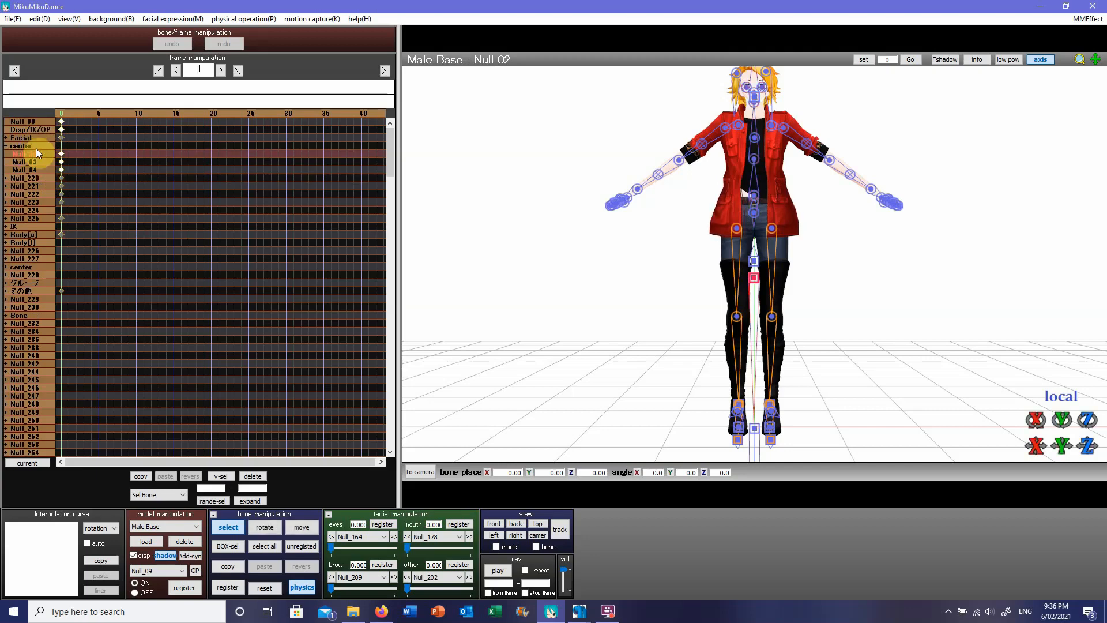
Step: Open MMEffect's Effect Mapping, subset-extract Base_hair_physics.pmx to inspect its material names, and cancel the dialog
left_click(1083, 22)
left_click(1045, 37)
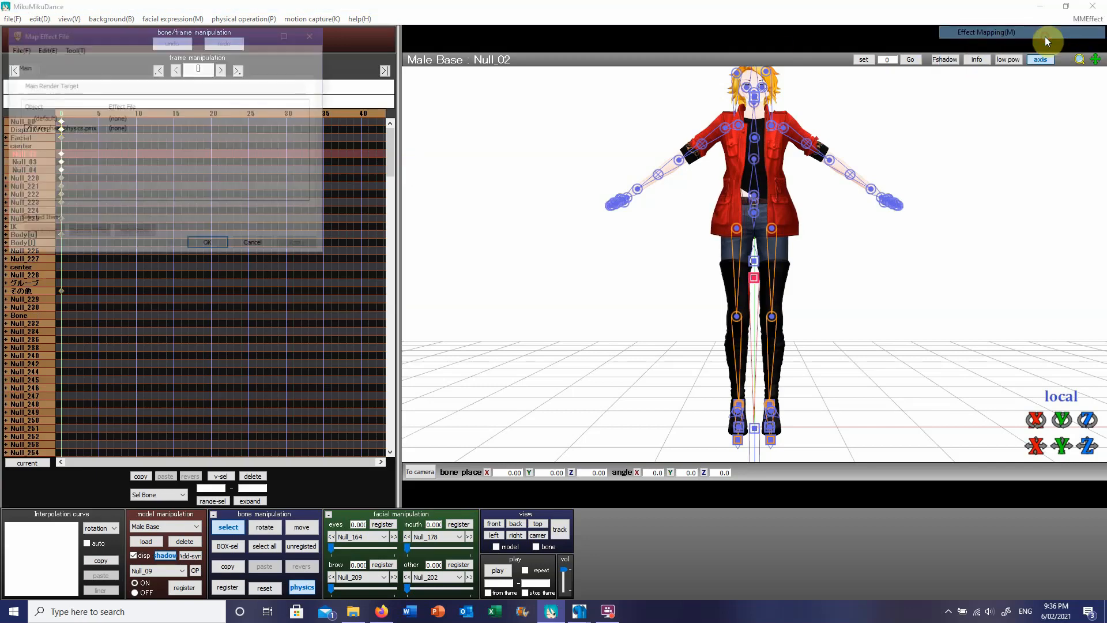
right_click(62, 129)
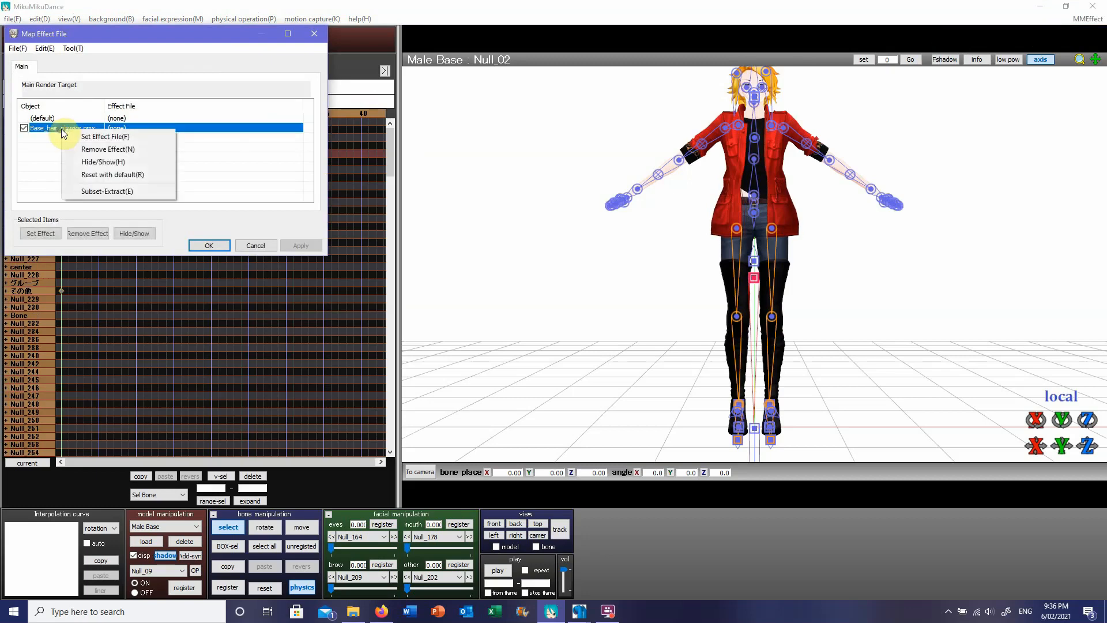
left_click(98, 192)
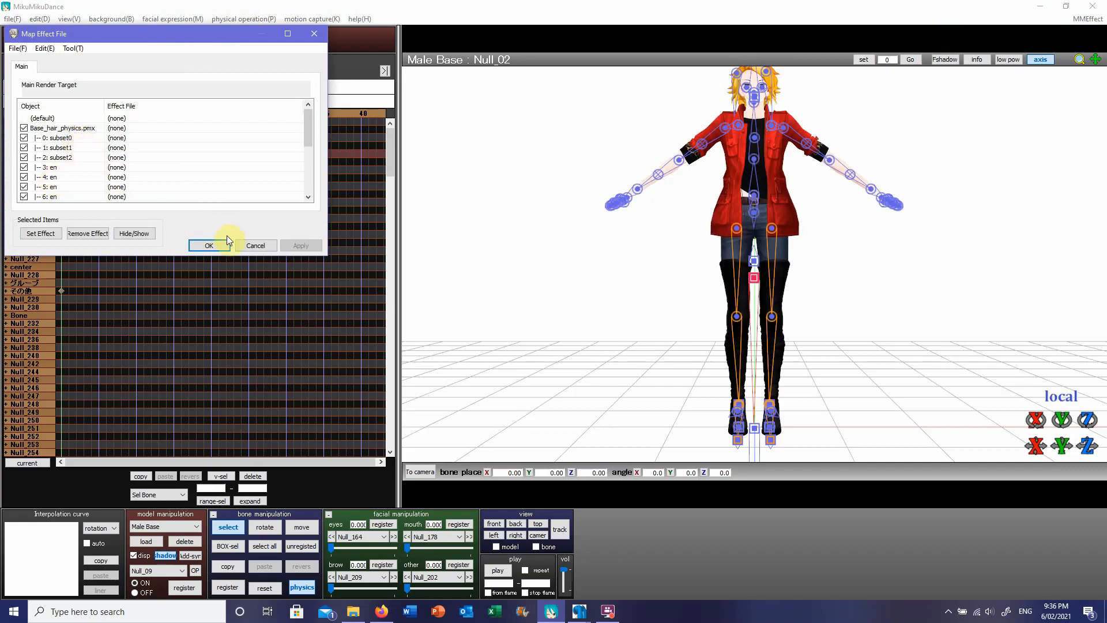
left_click(247, 245)
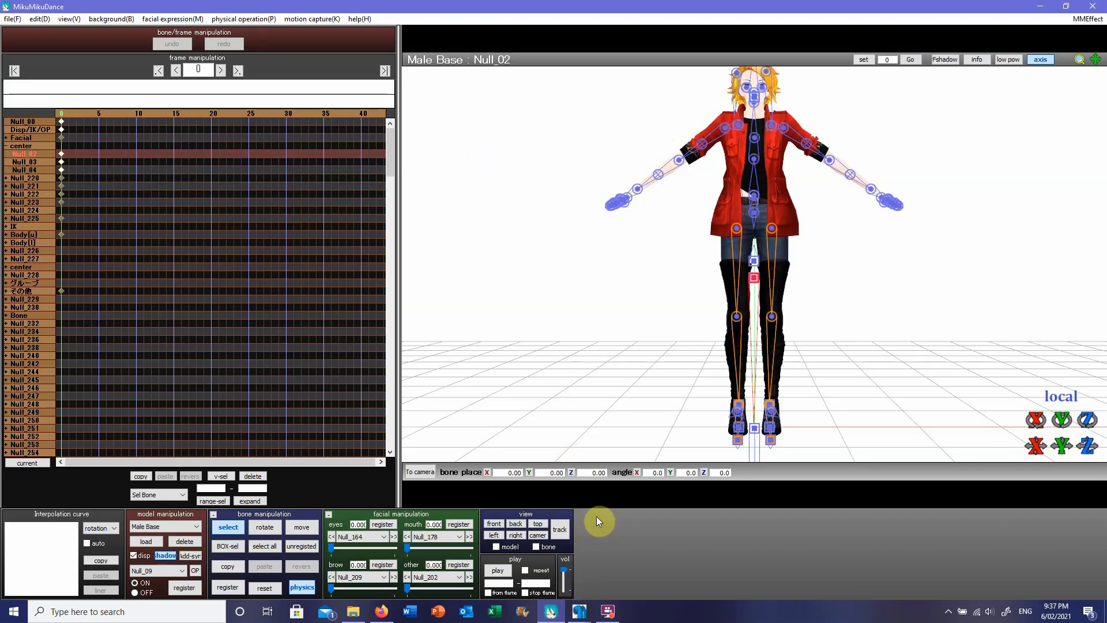
Step: Switch to PMX Editor with its PmxView window, and arrange the model view and Vertex/Masking windows side by side
mouse_move(574, 613)
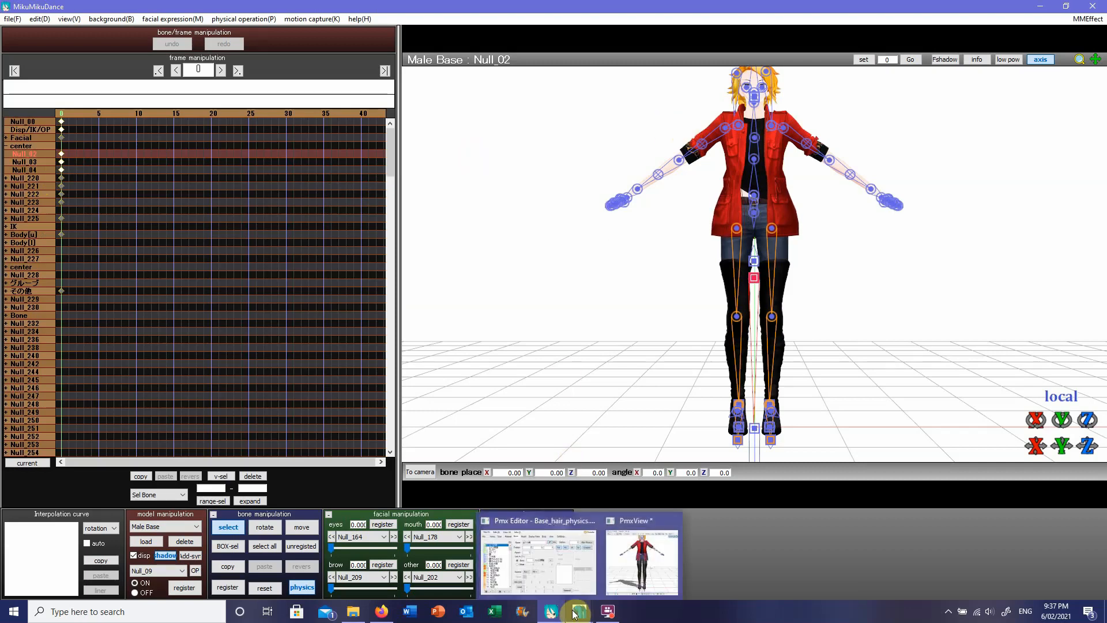
left_click(545, 545)
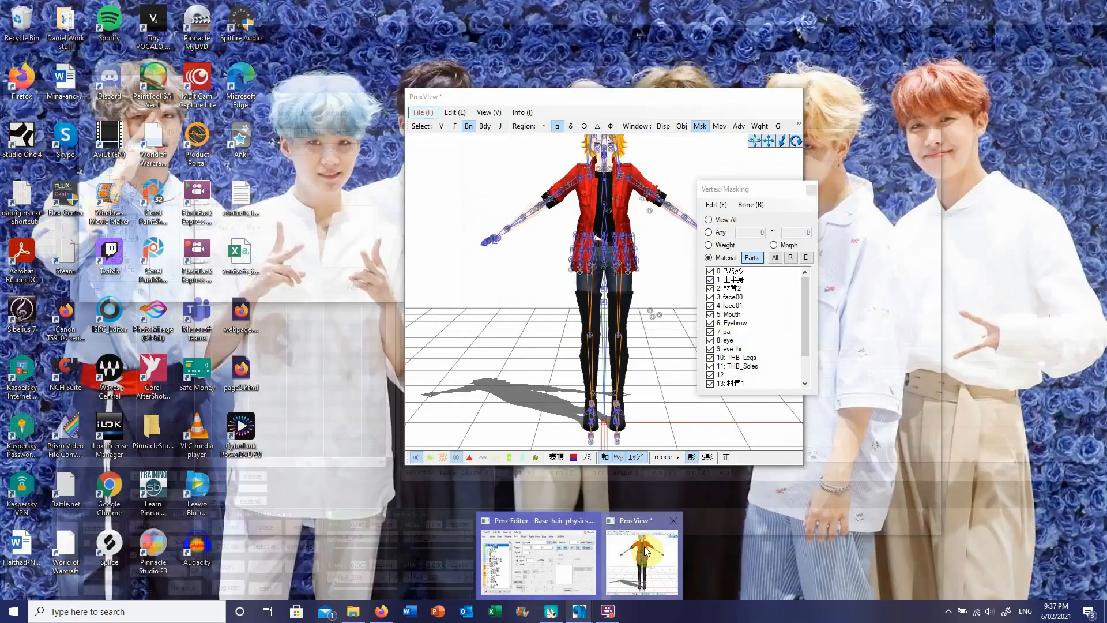
left_click(642, 556)
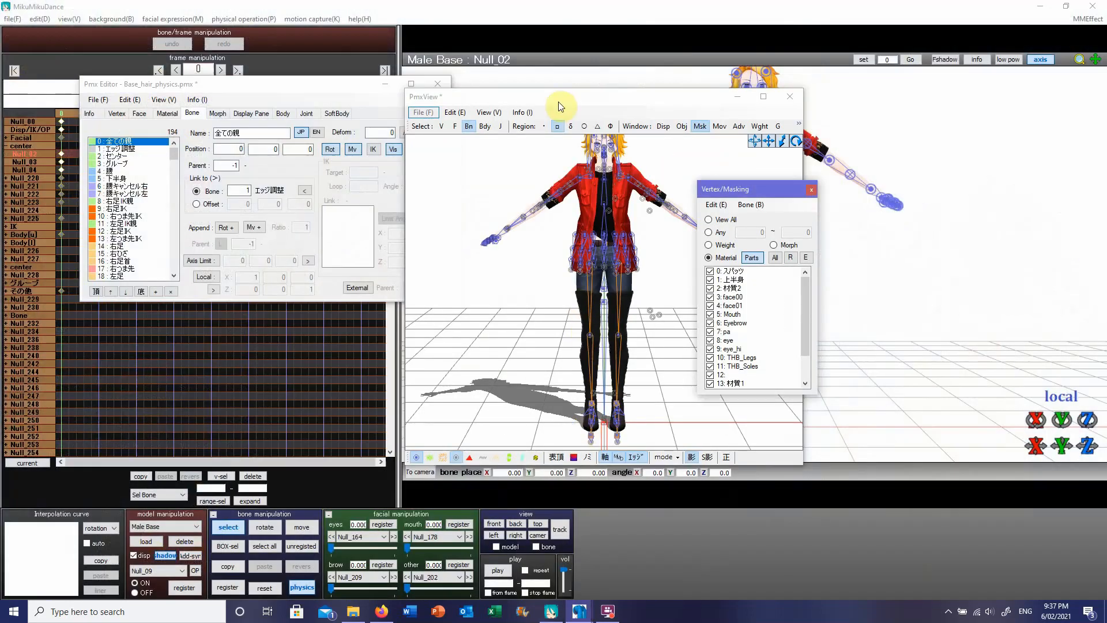
left_click_drag(560, 101, 631, 87)
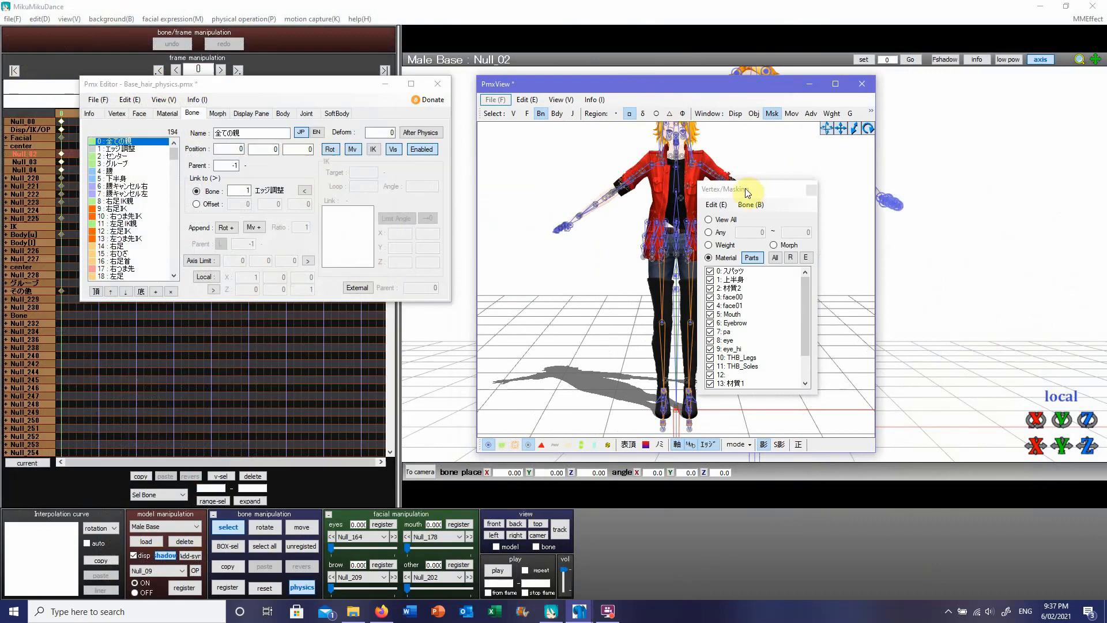
left_click_drag(750, 188, 931, 169)
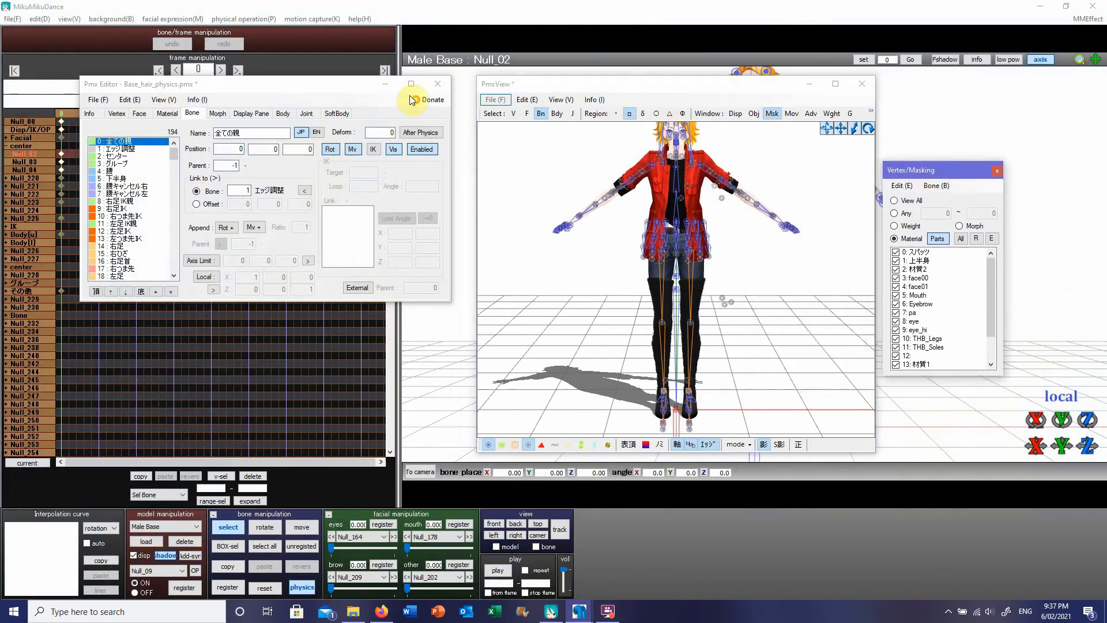
Step: Examine the model's general information and its bone list
left_click(89, 114)
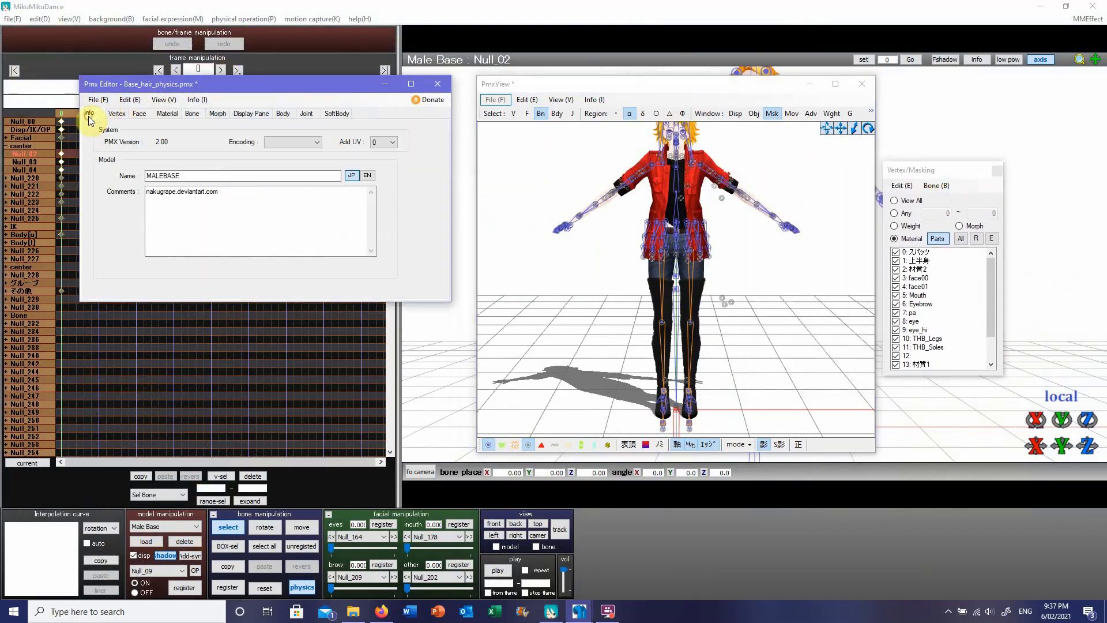
left_click(190, 114)
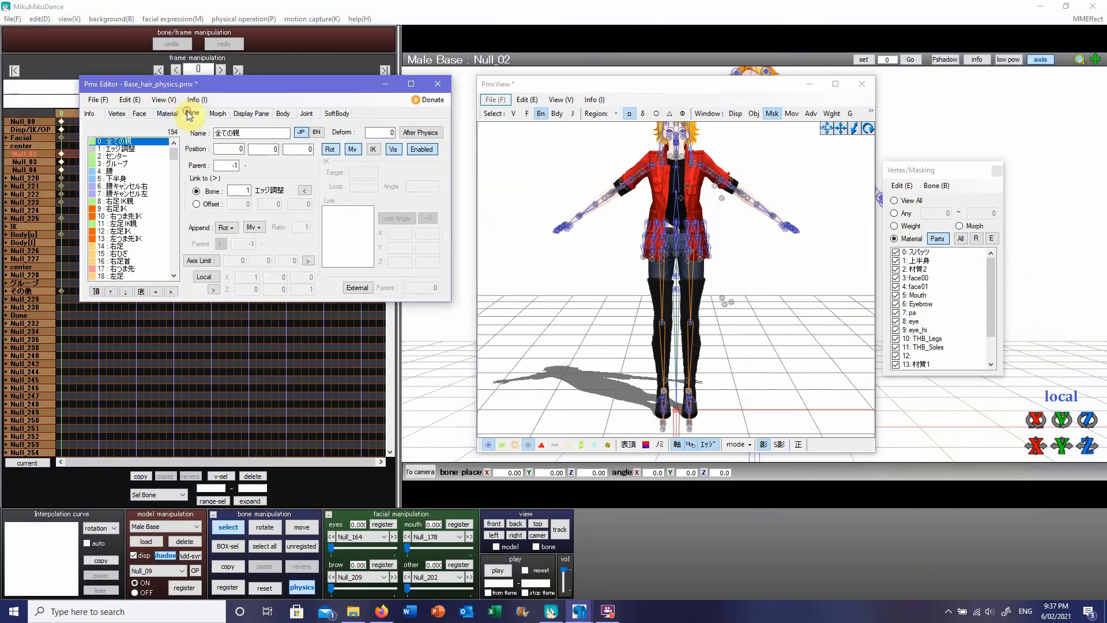
left_click(91, 114)
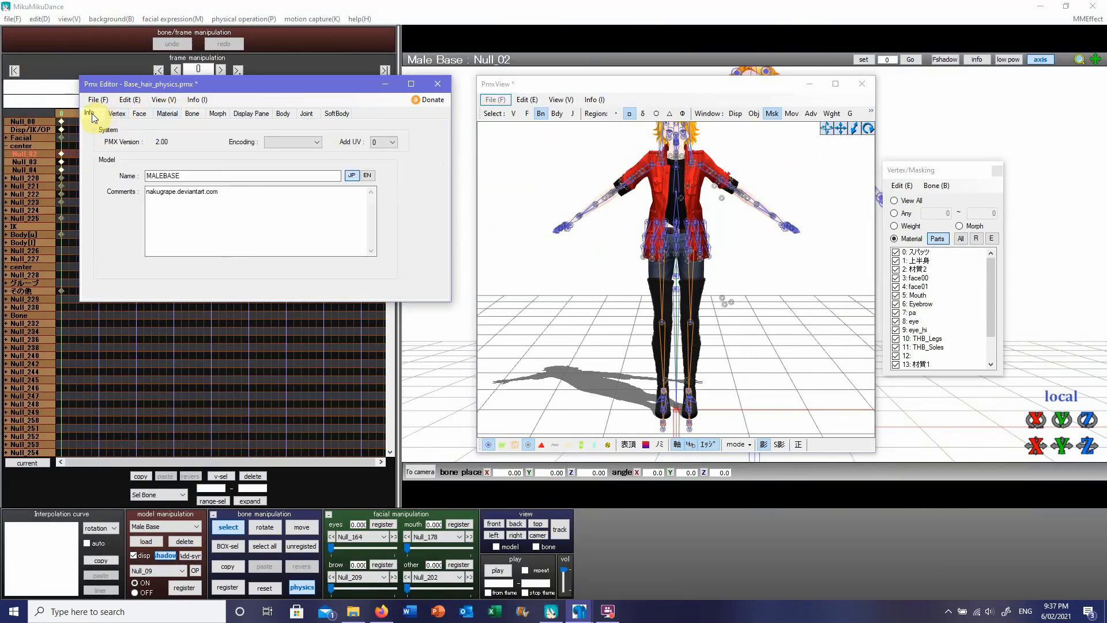
Step: Set the English name of bone 0 (全ての親) to Motherbone
left_click(193, 115)
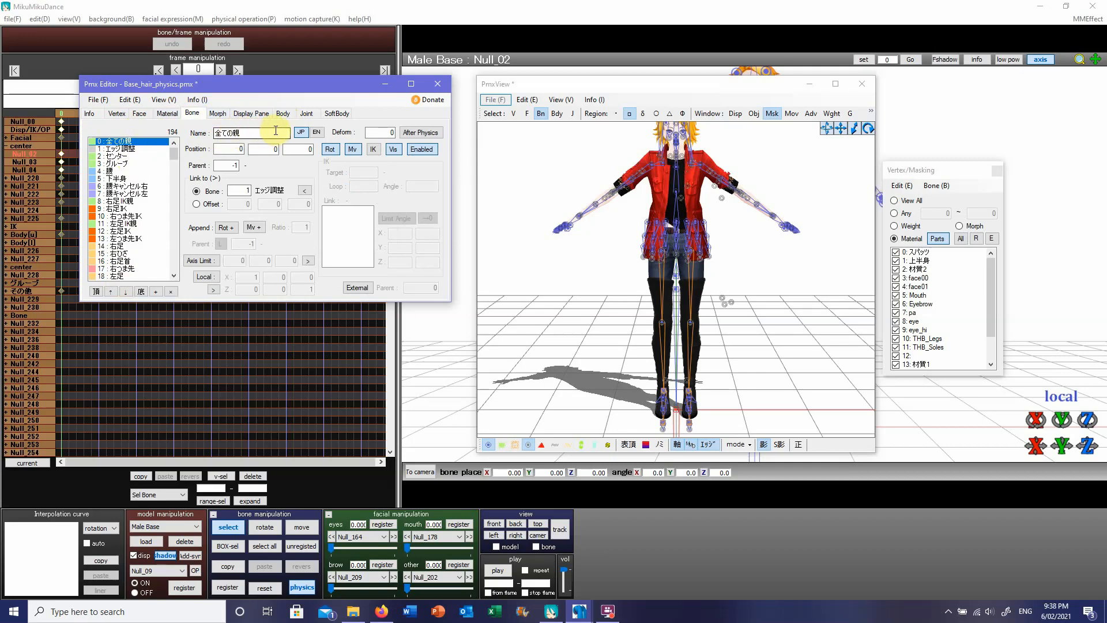
left_click(317, 133)
left_click(273, 130)
type("Motherbone")
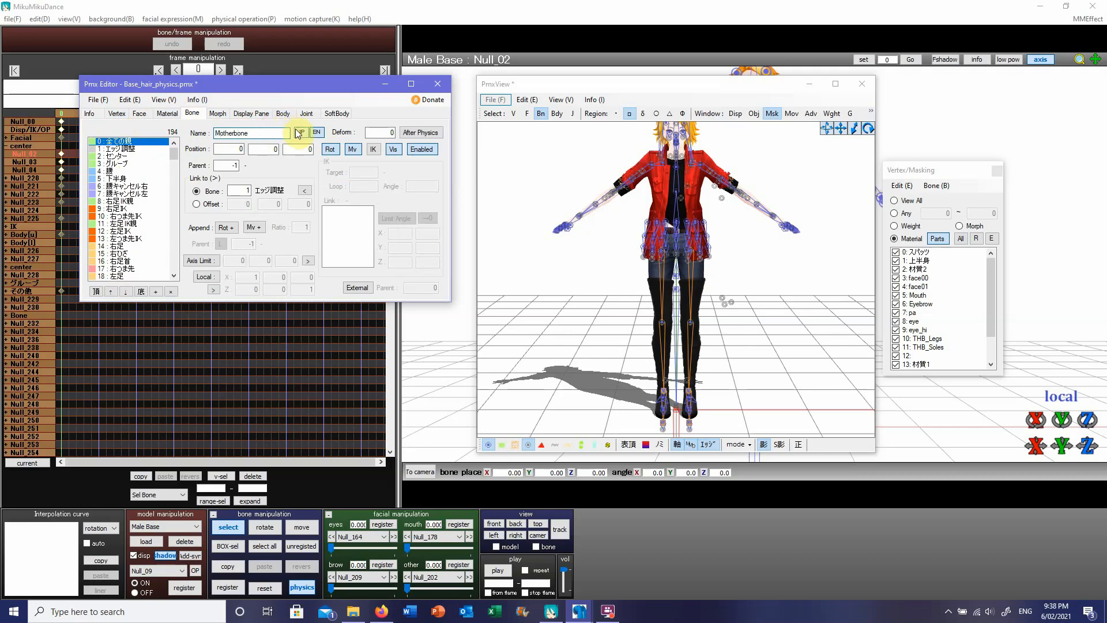
left_click(300, 132)
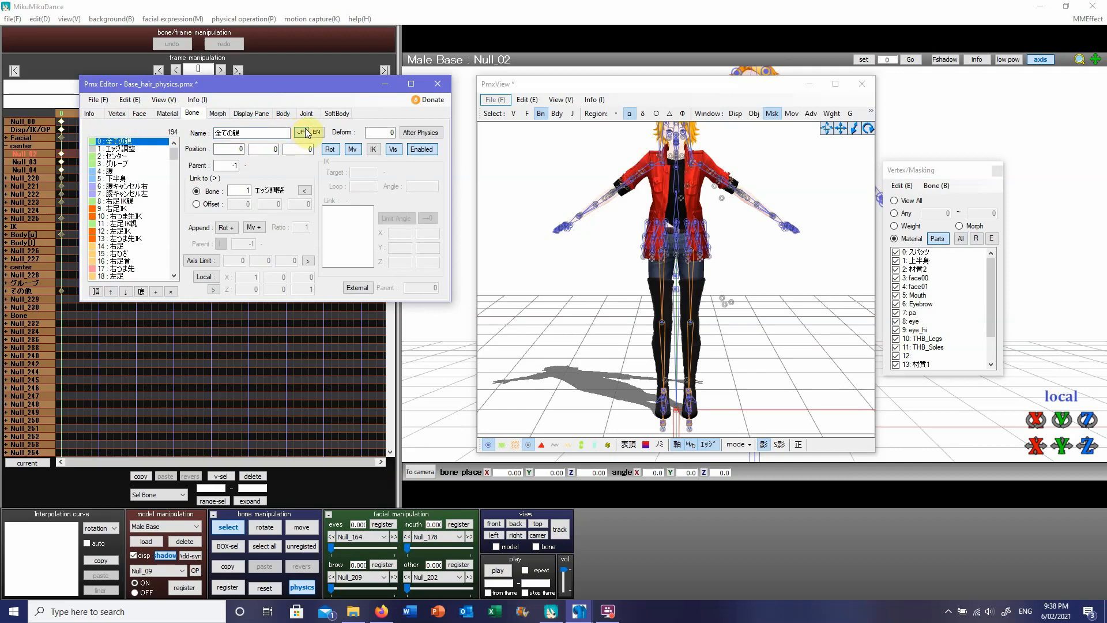
Step: Copy the Japanese name of bone 2 (センター) and translate it into English with Google Translate in Firefox
left_click(129, 156)
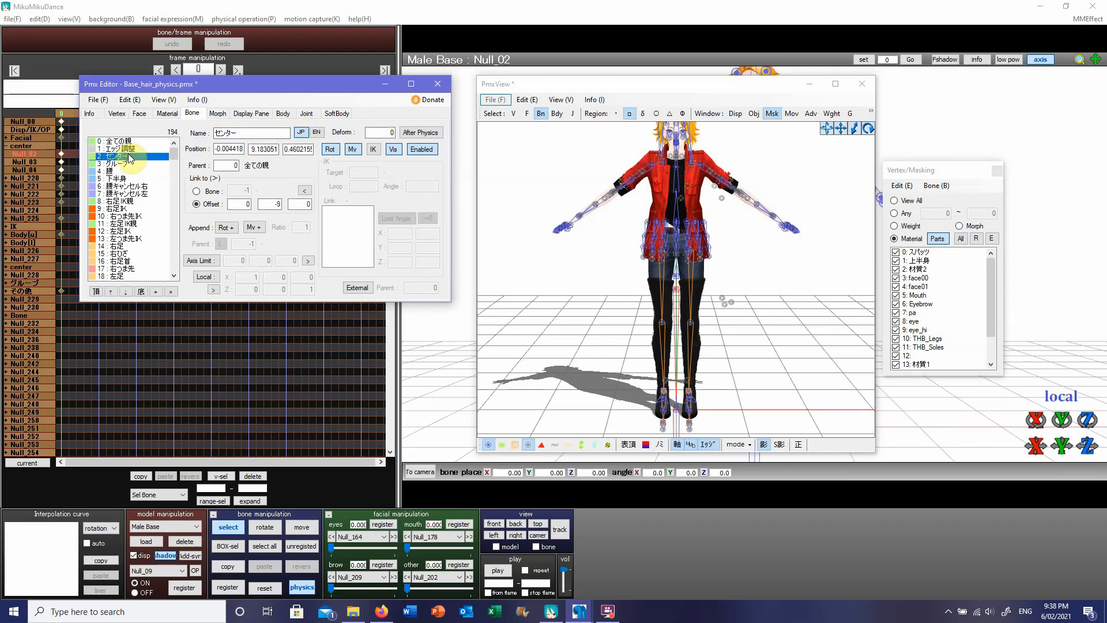
left_click(316, 132)
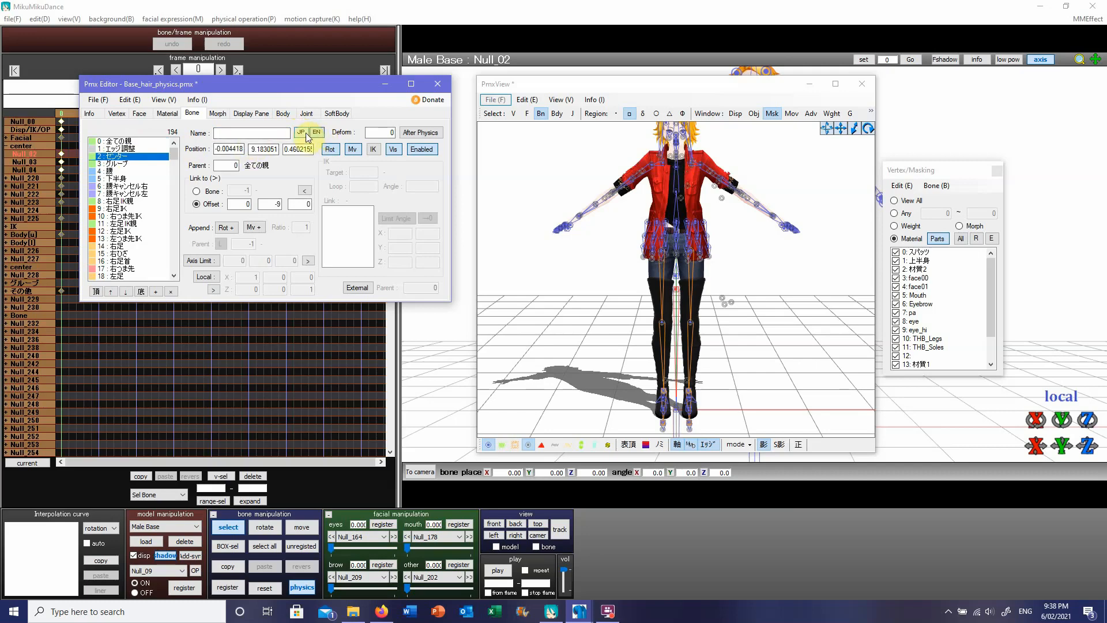
left_click(303, 133)
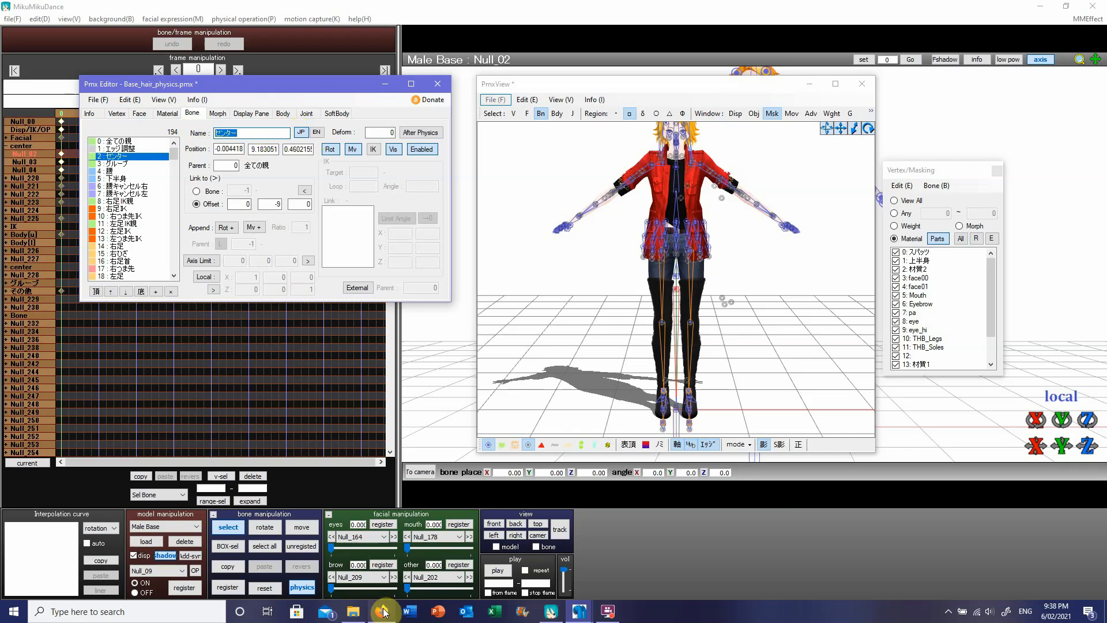
mouse_move(382, 610)
left_click(384, 565)
left_click(208, 228)
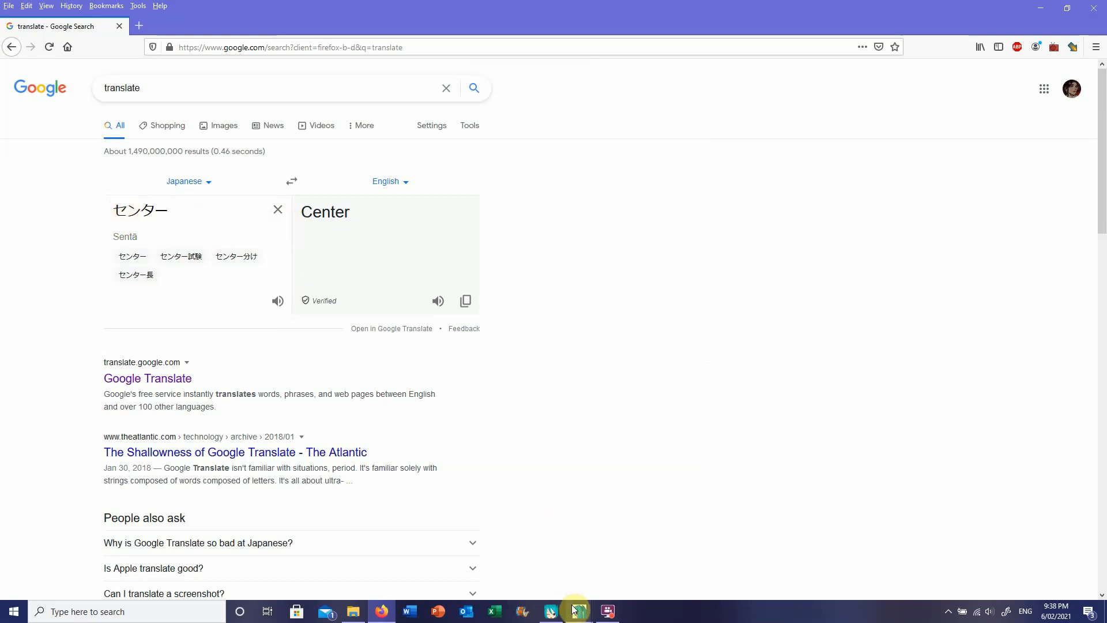
Step: Return to PMX Editor and set the English name of bone 2 (センター) to Centre
mouse_move(578, 610)
left_click(555, 568)
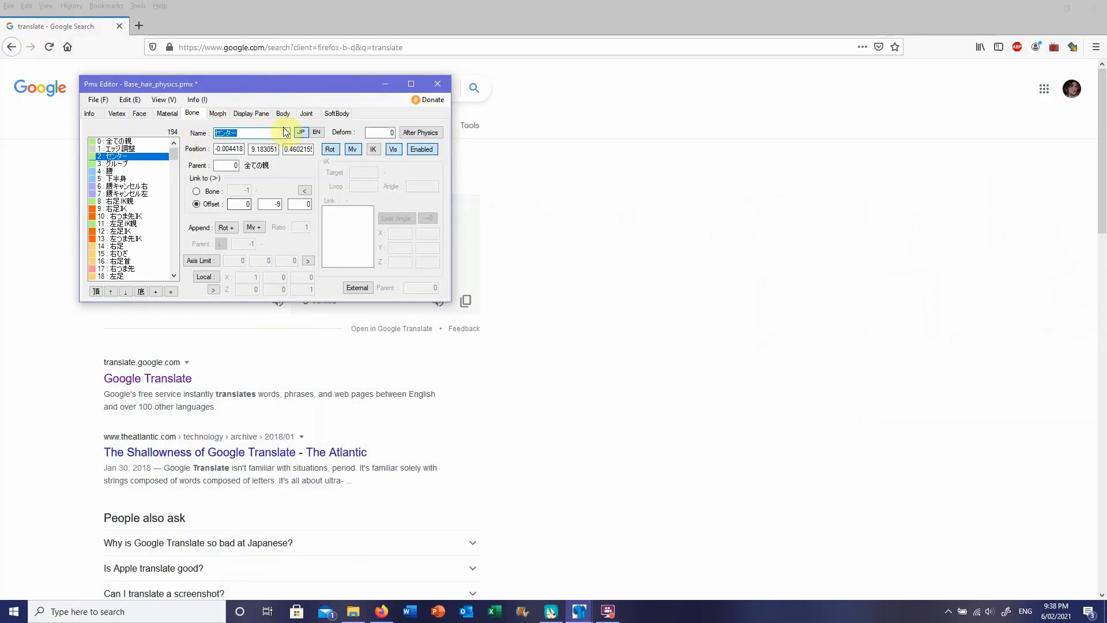
left_click(316, 132)
left_click(275, 132)
type("Cen")
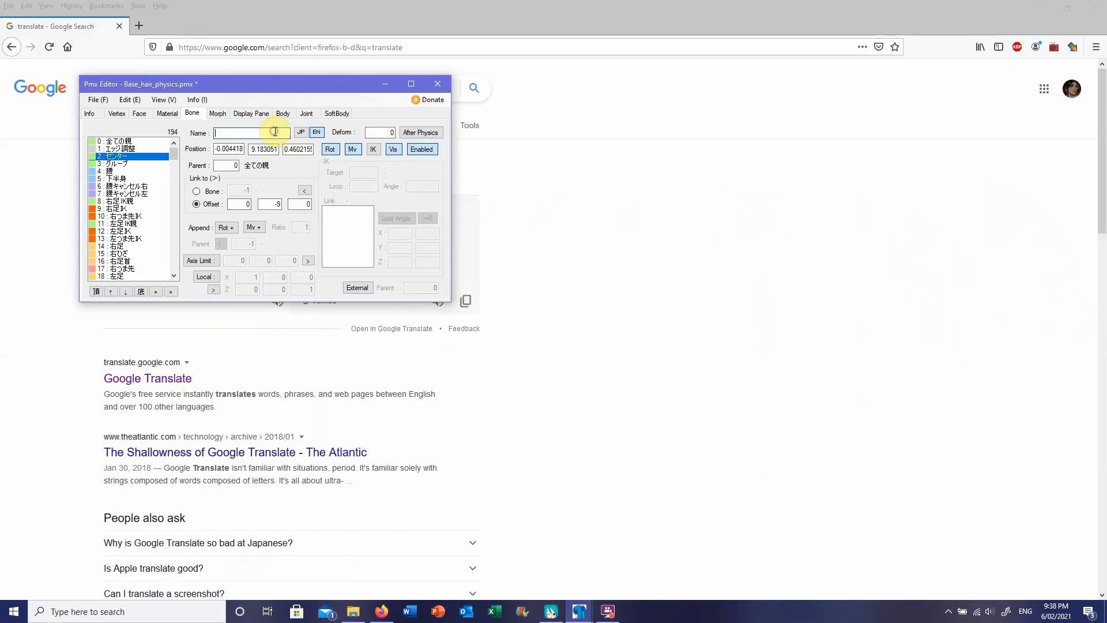
type("tre")
Step: Set the English name of bone 3 (グルーブ) to Groove
left_click(134, 163)
left_click(228, 133)
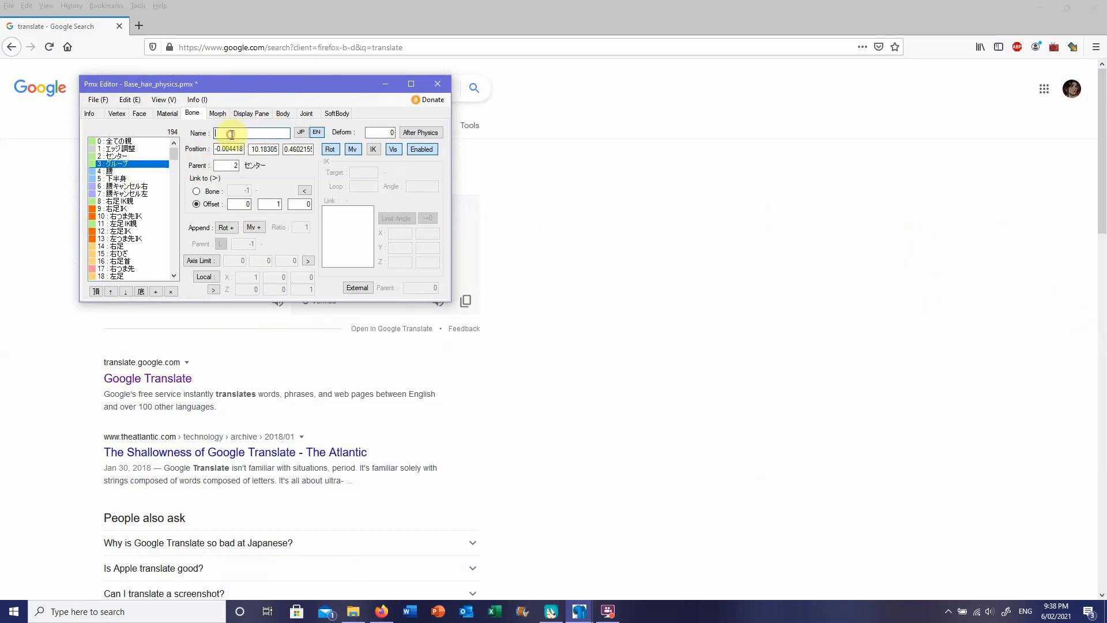
type("Groove")
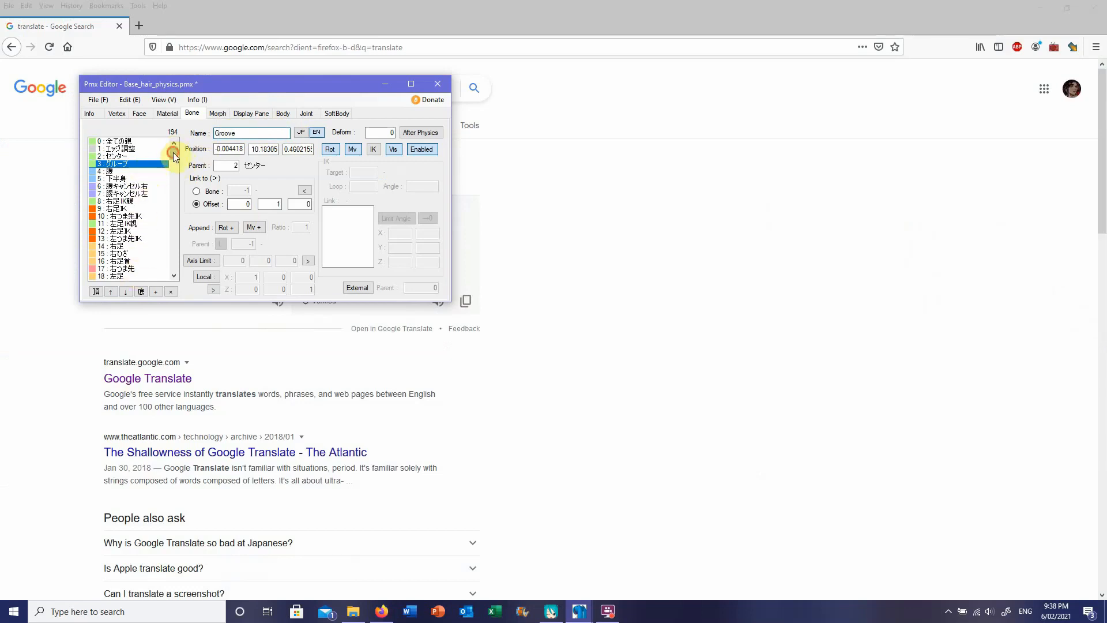
Step: Look through the bone list and check the English names of bones 4, 5 and 6
mouse_move(173, 153)
left_mouse_down()
mouse_move(172, 272)
mouse_move(168, 137)
left_mouse_up()
mouse_move(174, 155)
left_mouse_down()
mouse_move(167, 241)
mouse_move(174, 154)
left_mouse_up()
left_click(130, 172)
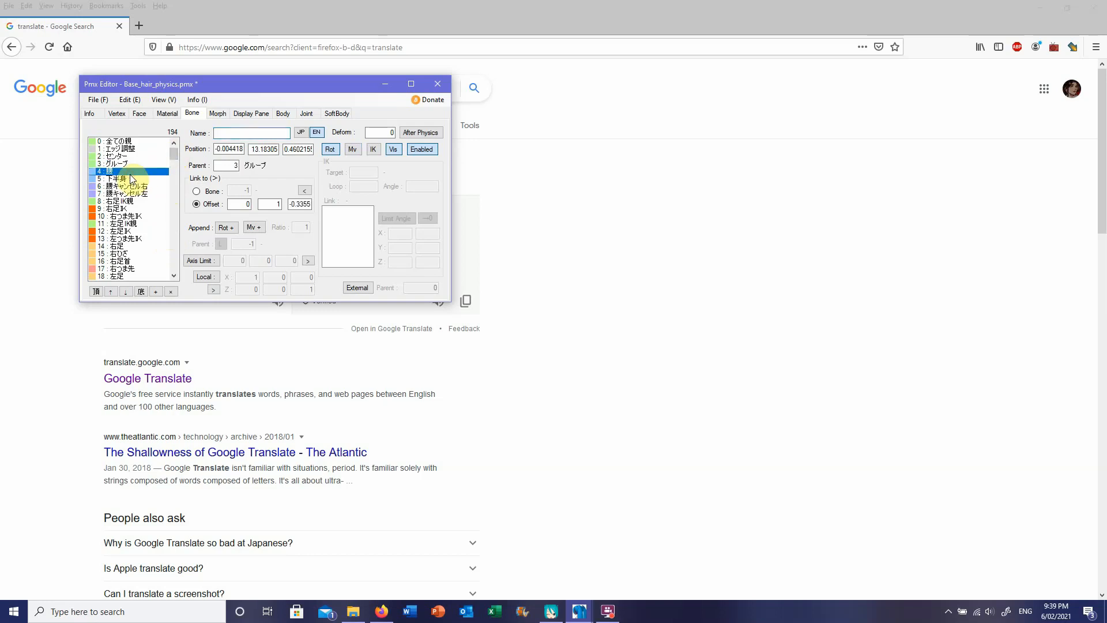
left_click(130, 178)
left_click(131, 186)
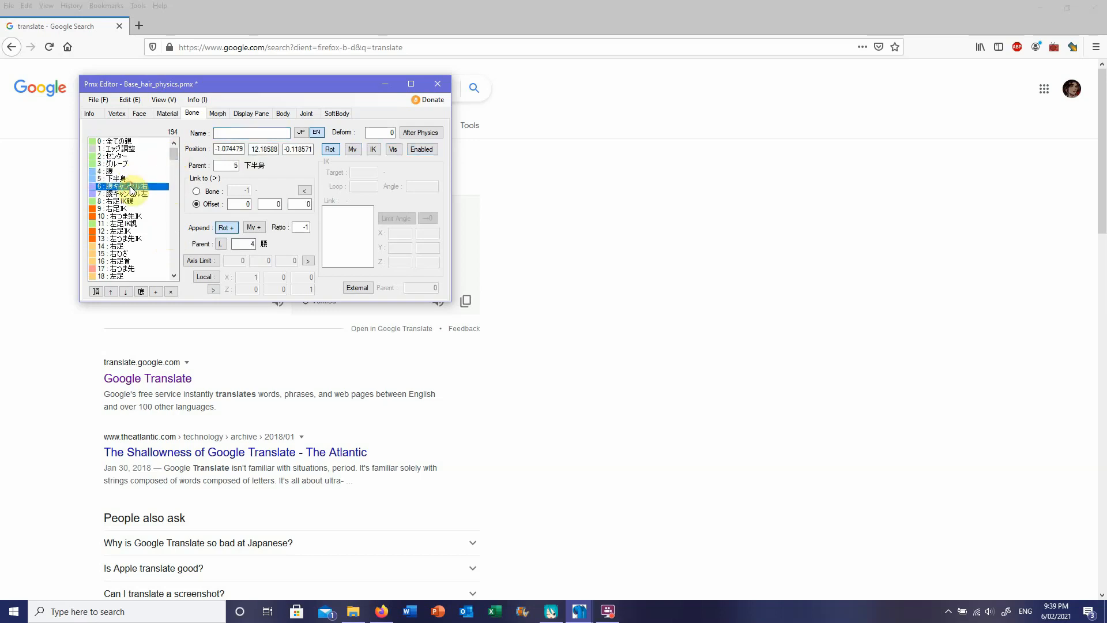
left_click(130, 180)
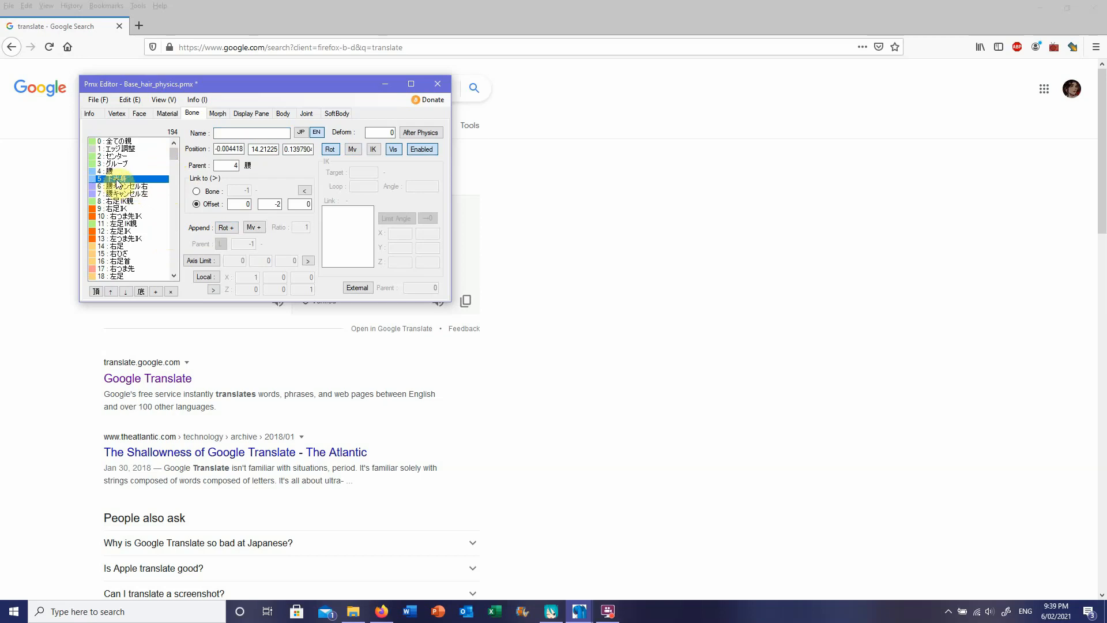
Step: Show the material list beside the model view and check the names of materials 0 (スパッツ) and 1 (上半身)
left_click(164, 116)
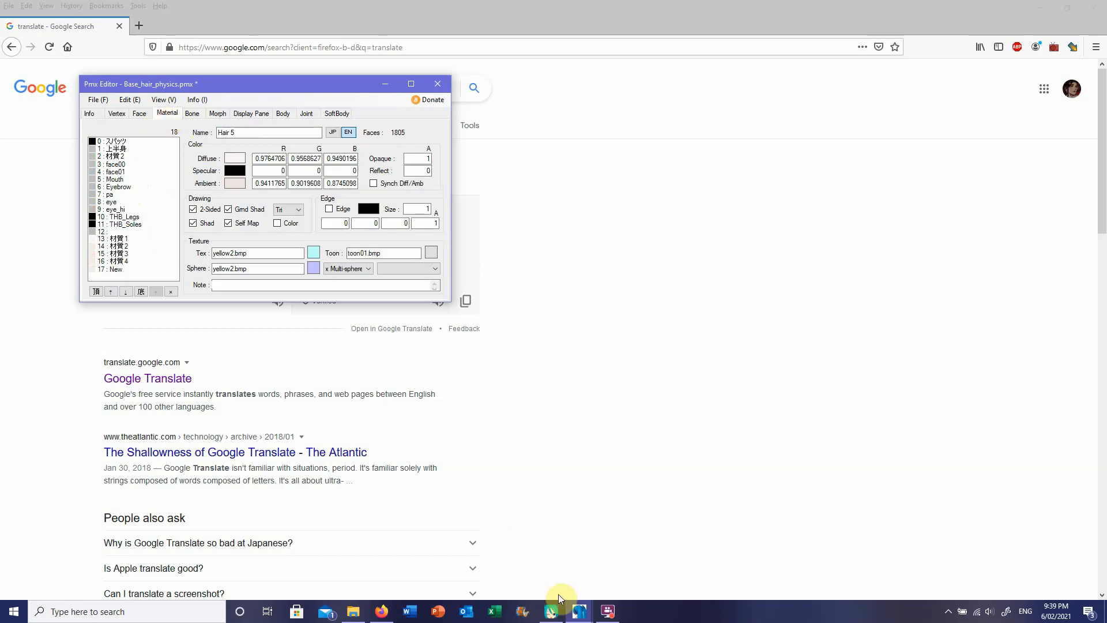
mouse_move(554, 609)
left_click(645, 553)
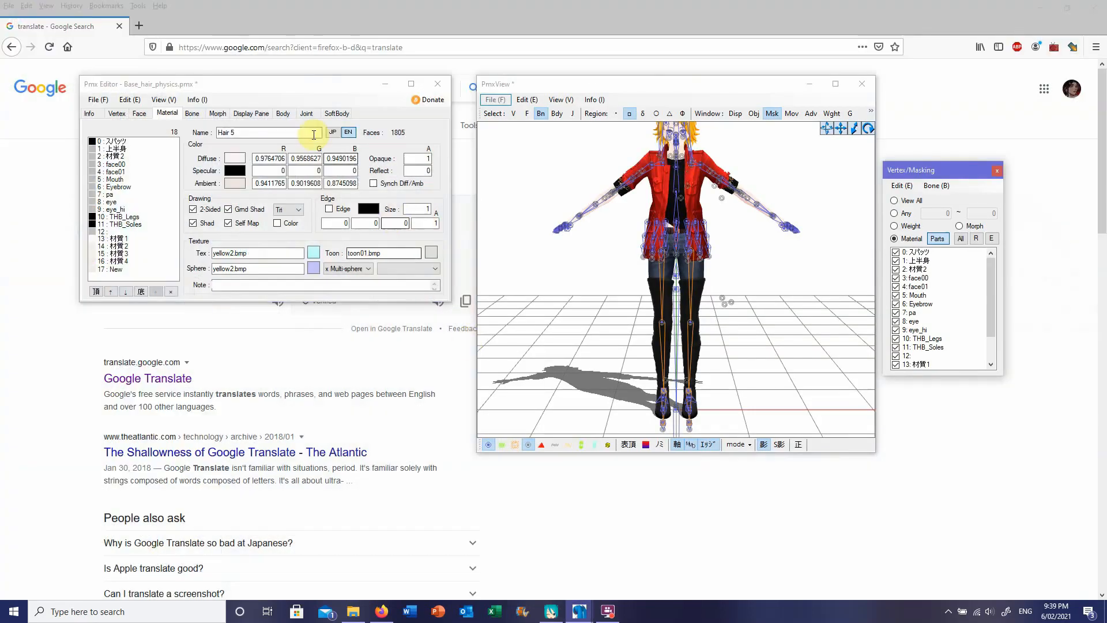
left_click(138, 142)
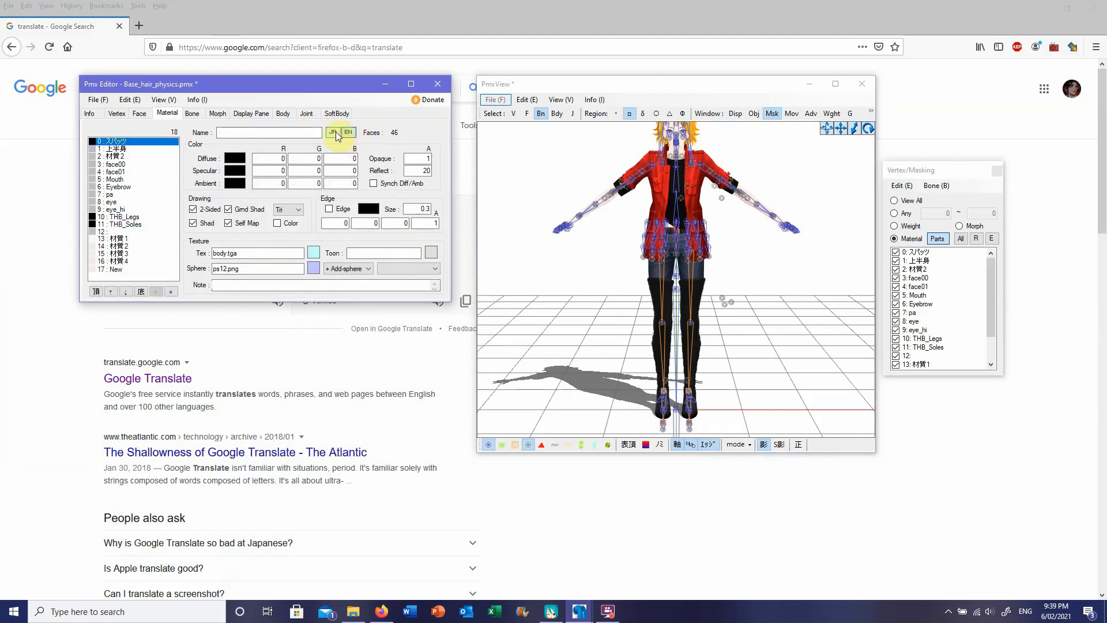
left_click(337, 133)
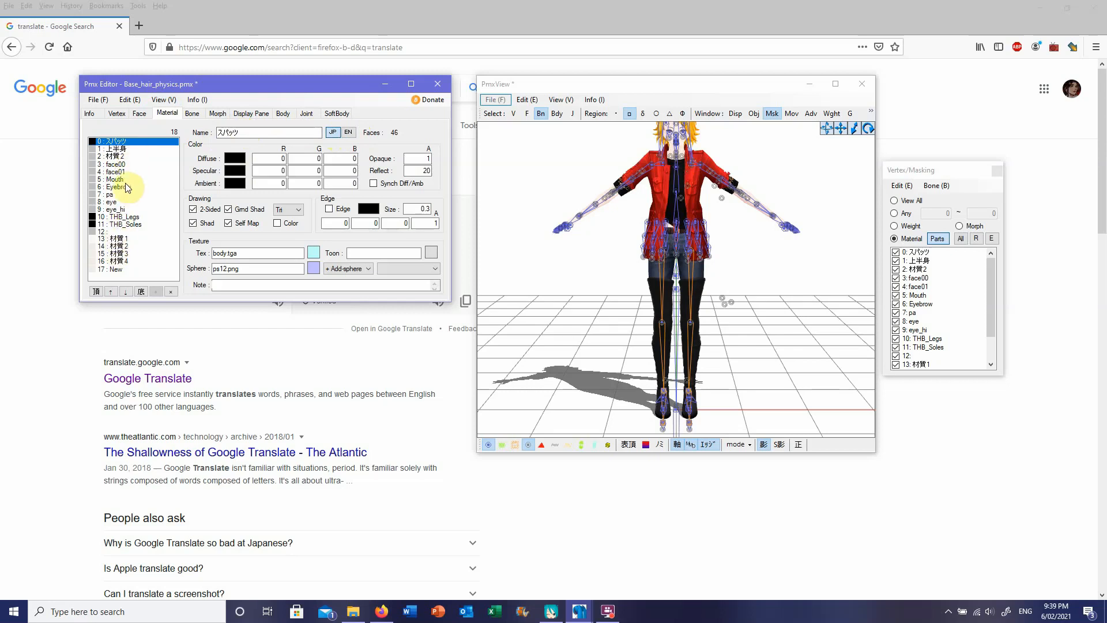
left_click(133, 149)
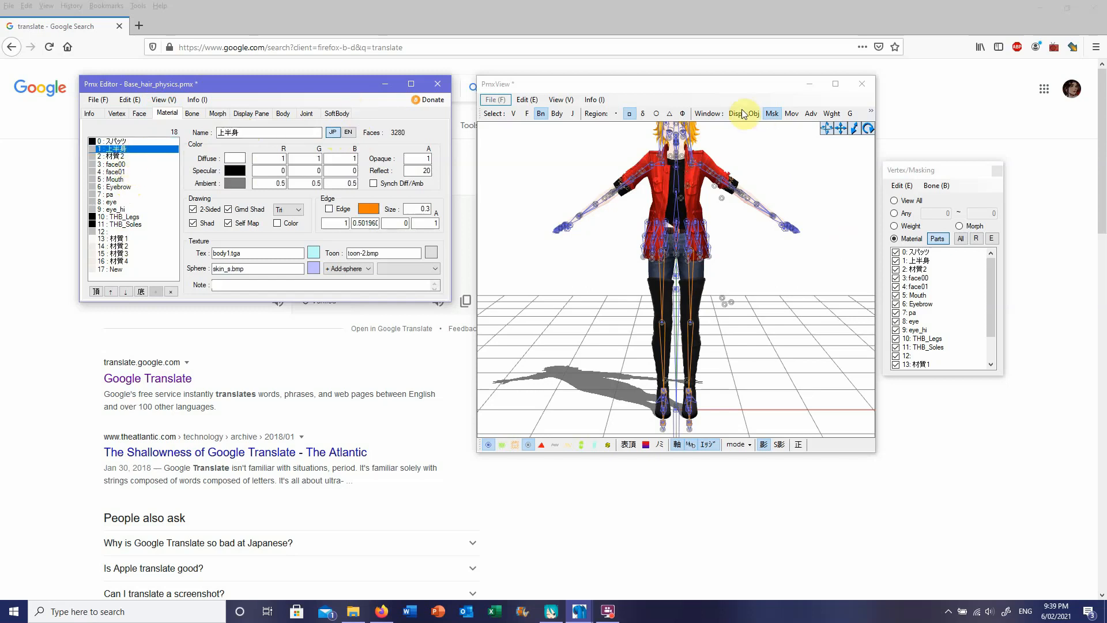
Step: Toggle the visibility of materials 0, 1, 2 and 12 in the model view to identify which part of the model each one covers
left_click(718, 85)
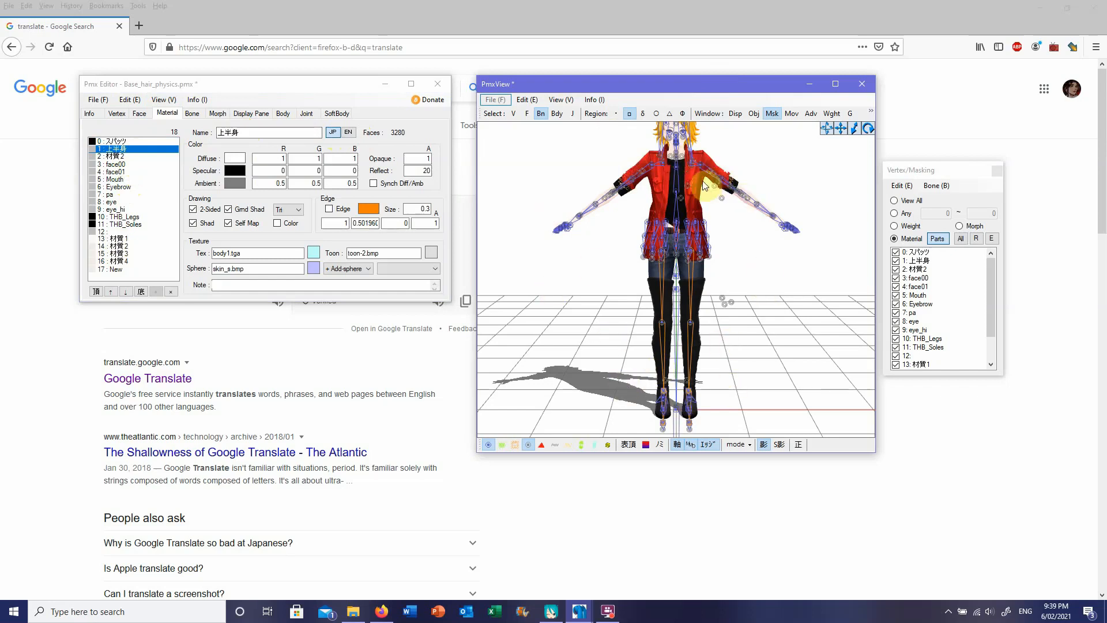
left_click(773, 114)
left_click(773, 114)
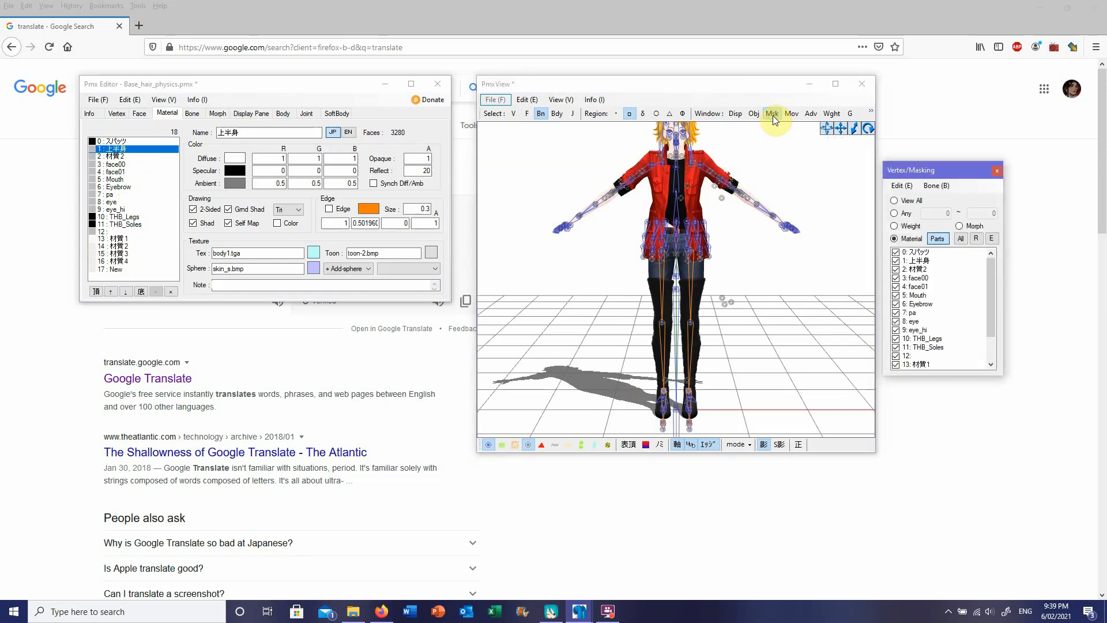
left_click(897, 263)
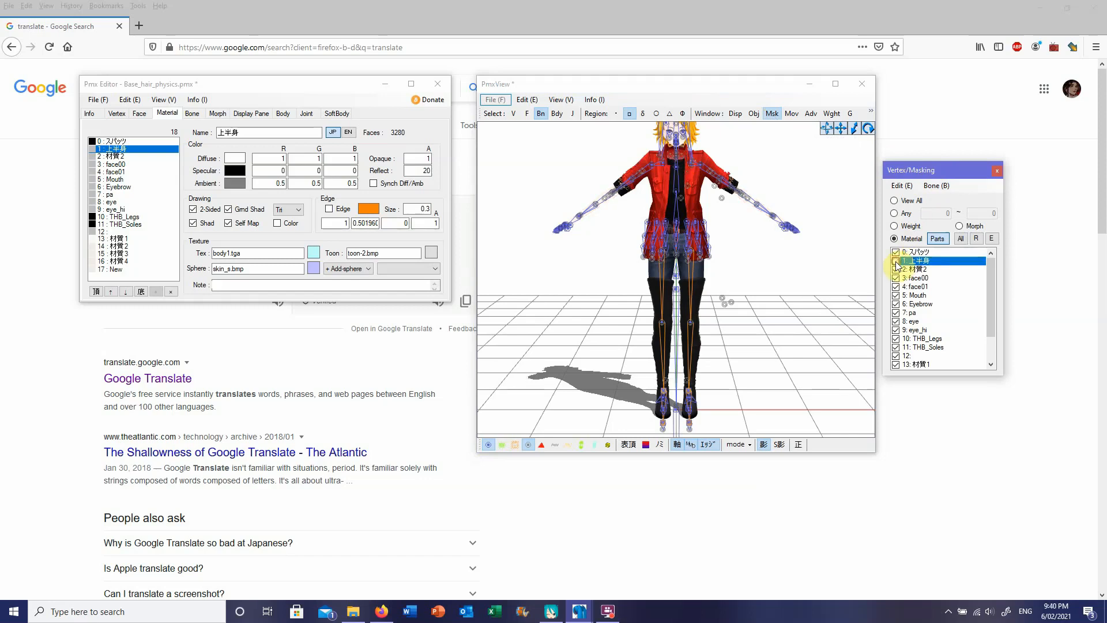
left_click(897, 355)
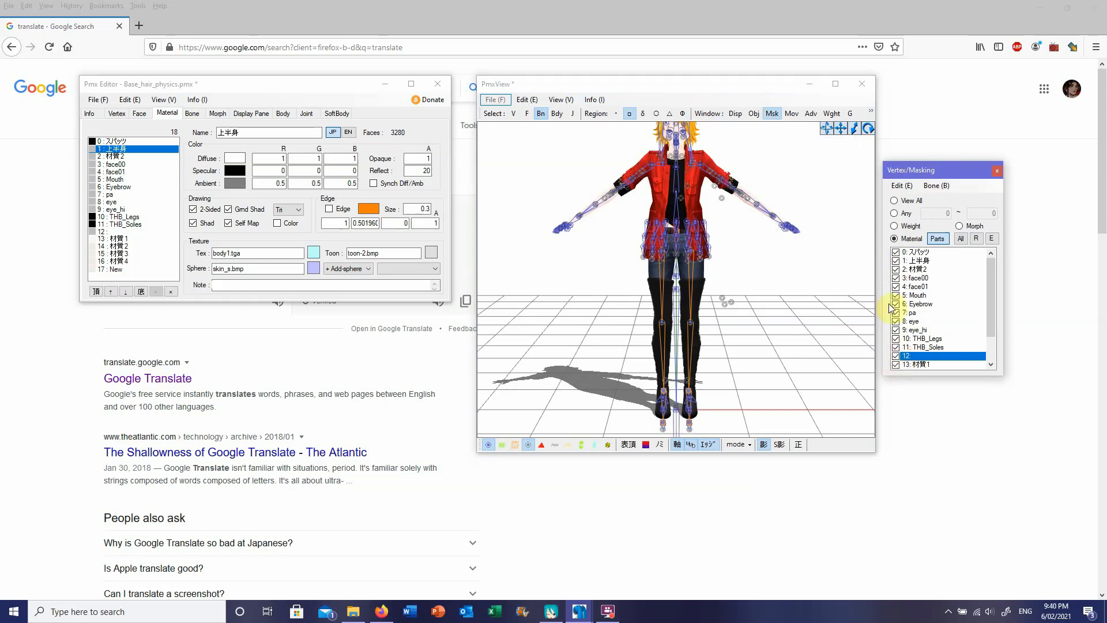
left_click(897, 269)
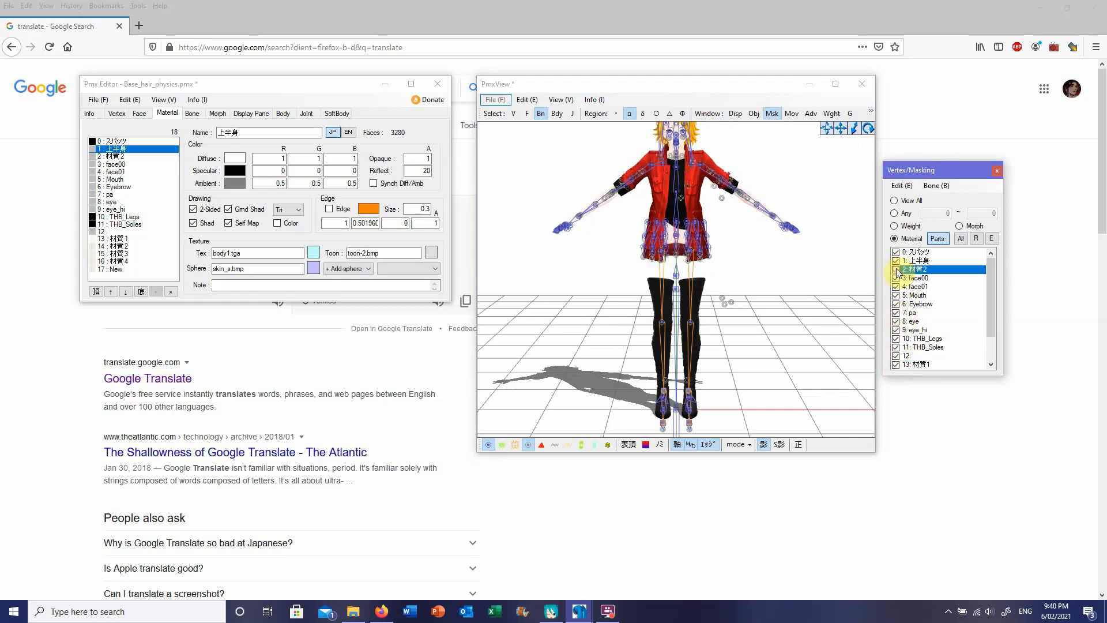
left_click(896, 269)
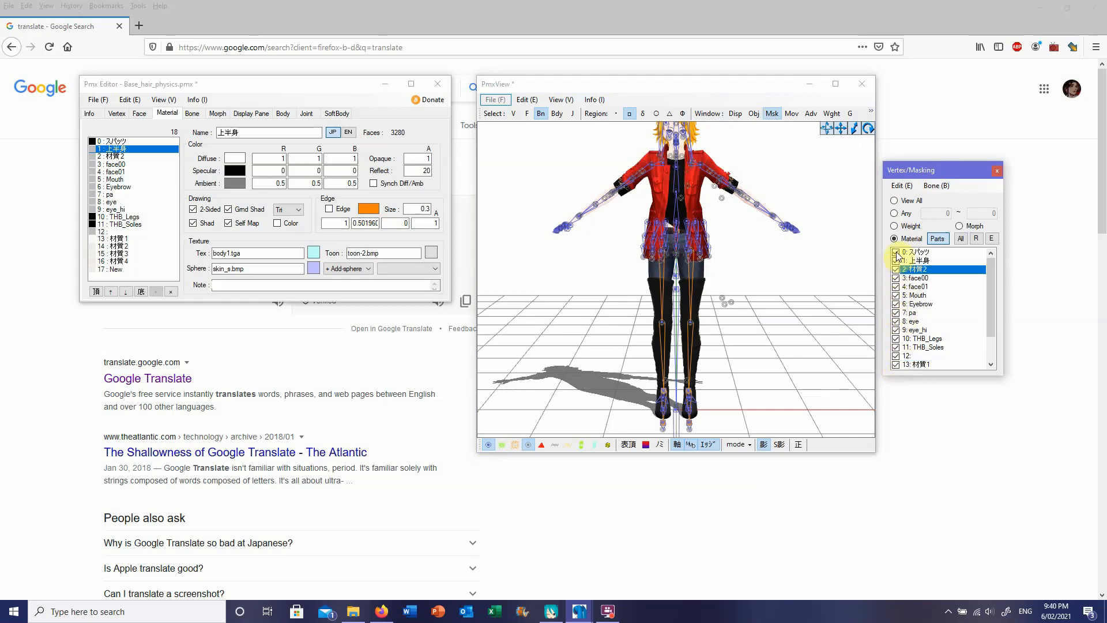
left_click(897, 254)
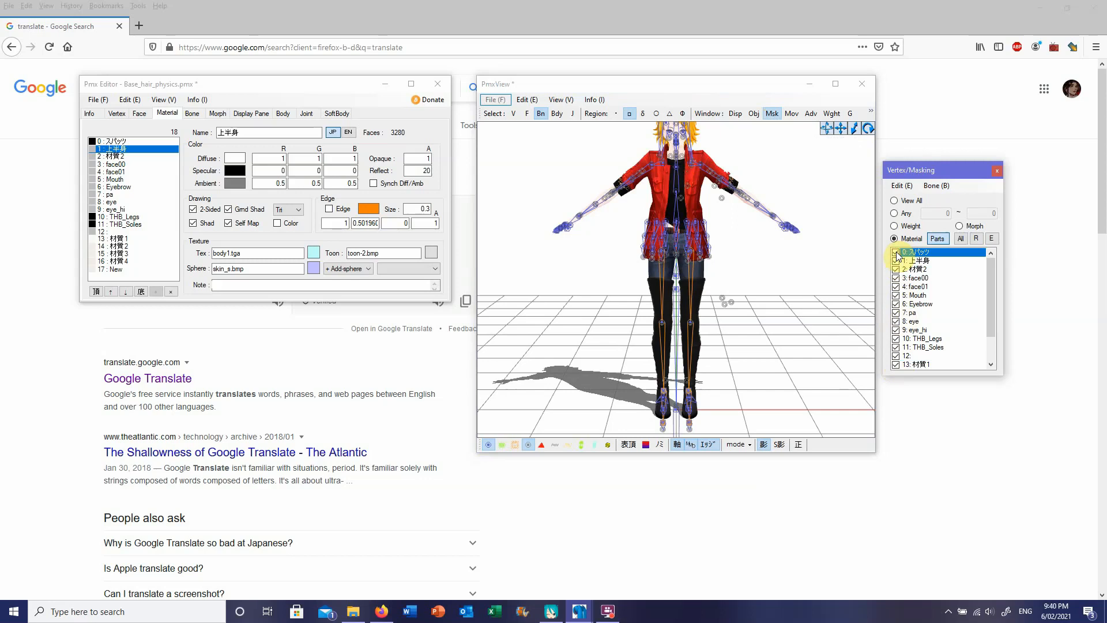
left_click(897, 261)
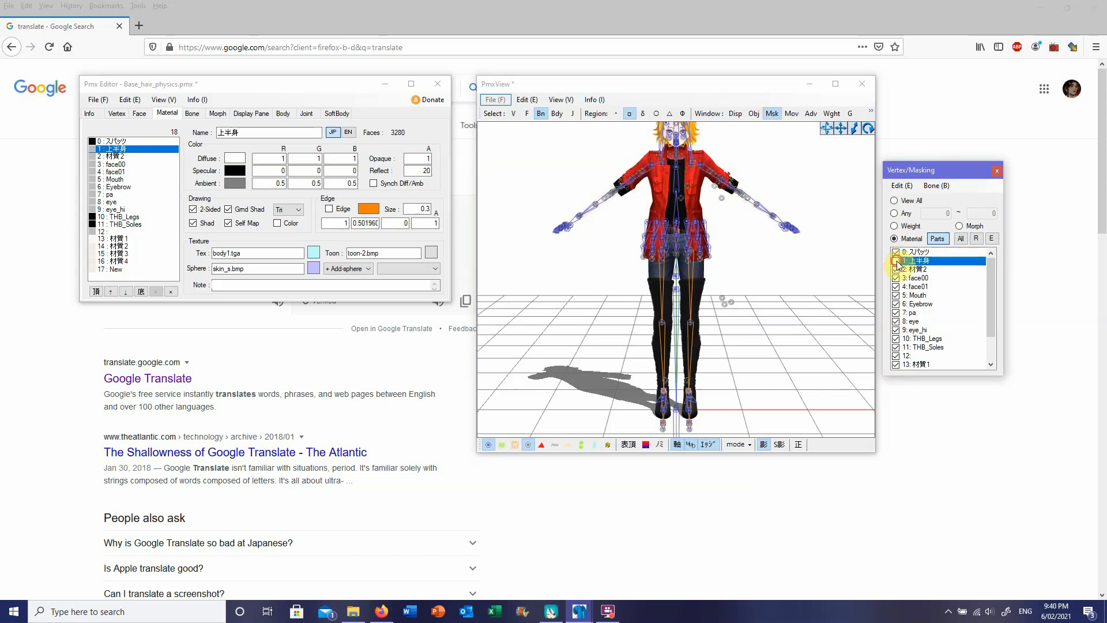
left_click(897, 261)
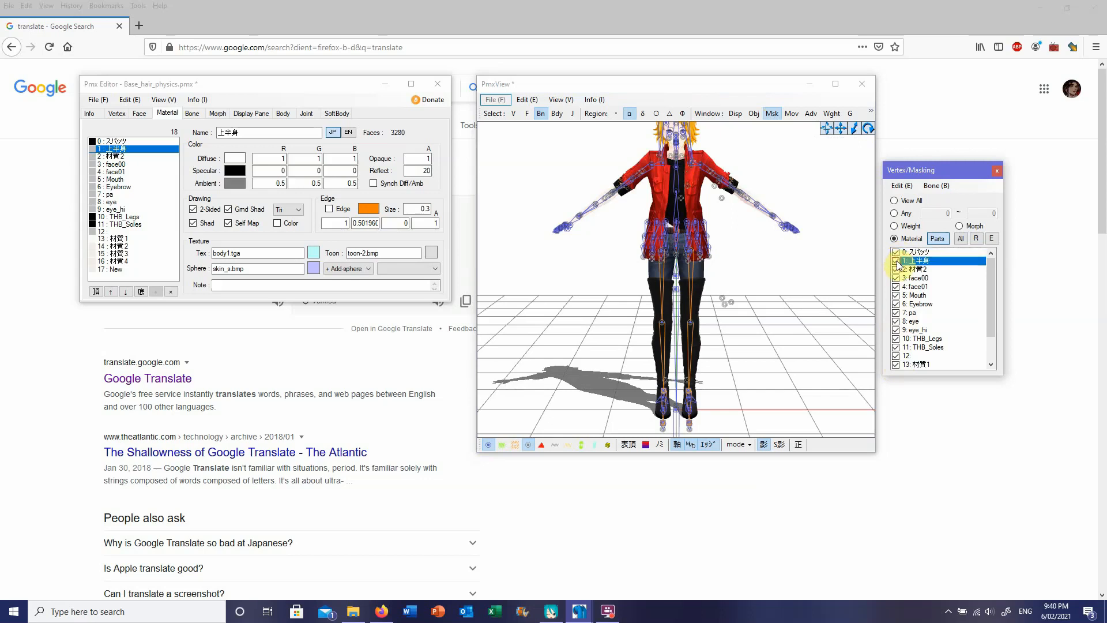
Step: Set the English name of material 1 (上半身) to Upper Body and check the English names of materials 2 and 3
left_click(354, 137)
left_click(348, 132)
left_click(299, 132)
type("Uo")
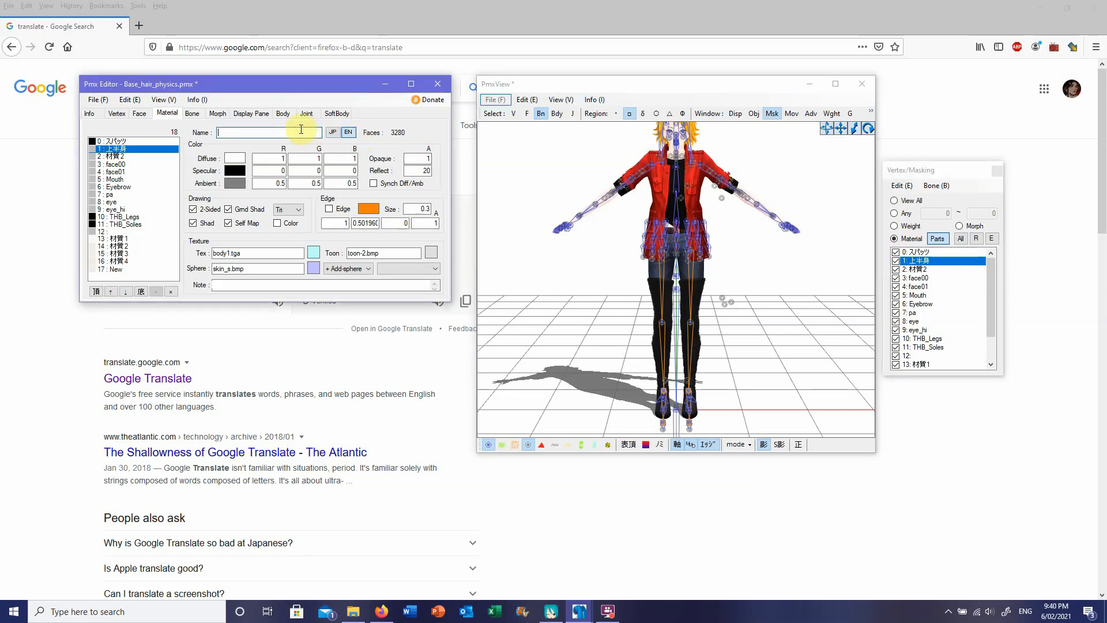
type("pper Body")
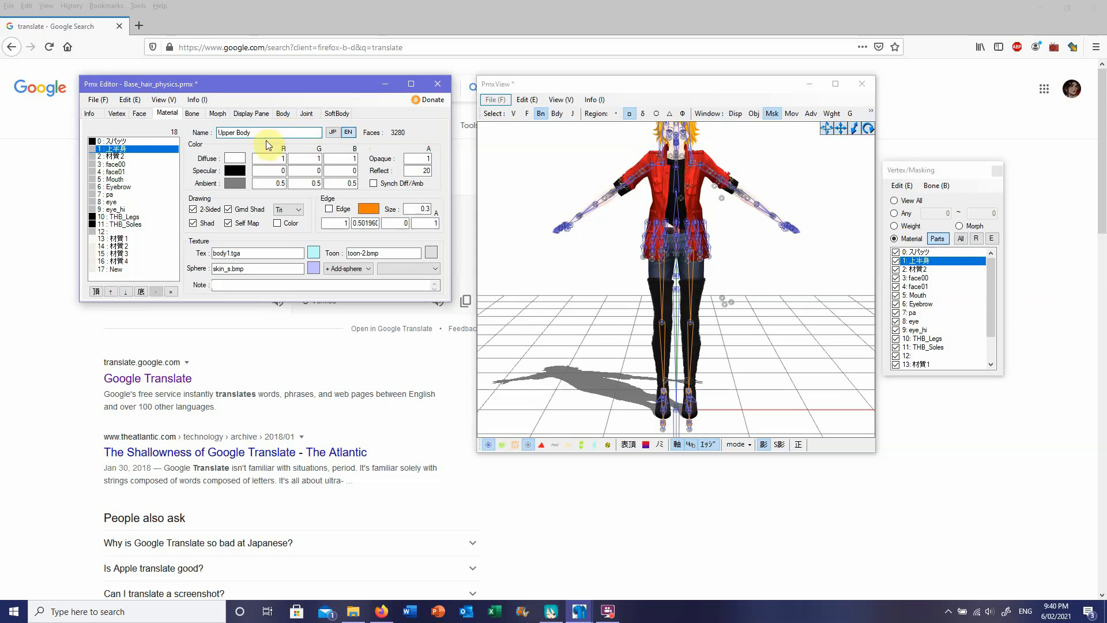
left_click(138, 156)
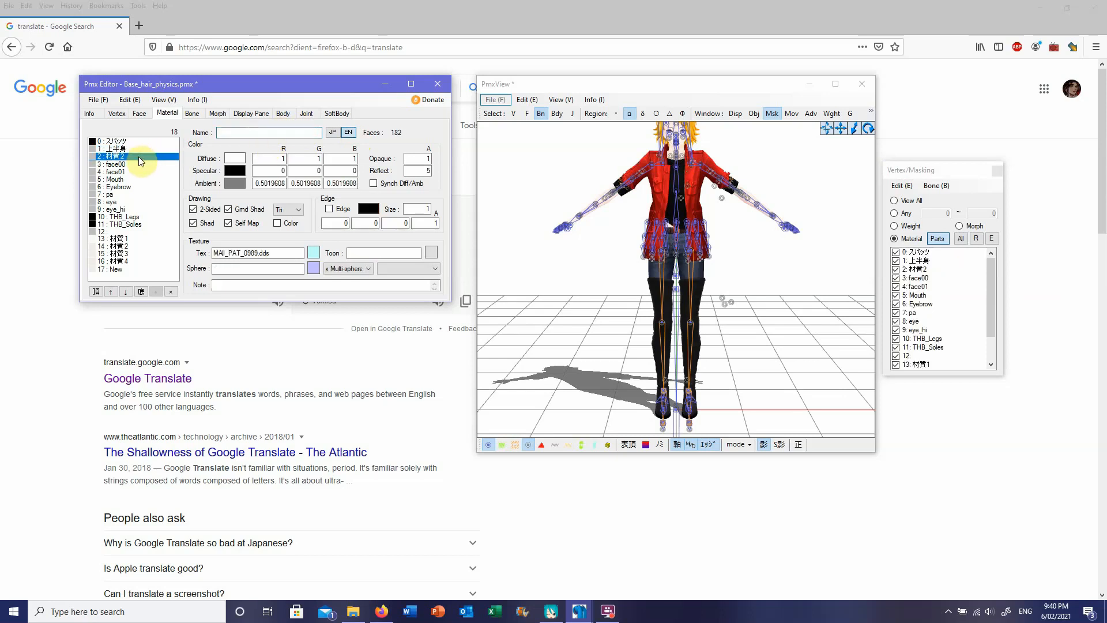
left_click(132, 165)
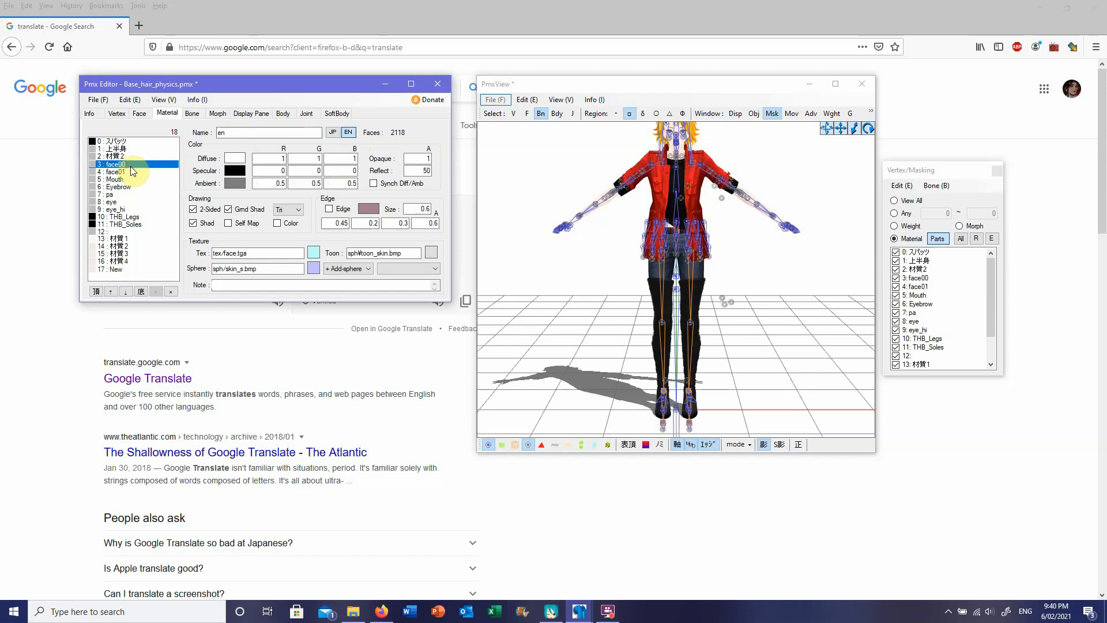
Step: Switch to MikuMikuDance and examine the bones inside the Null_220 group, then collapse the group again
mouse_move(551, 611)
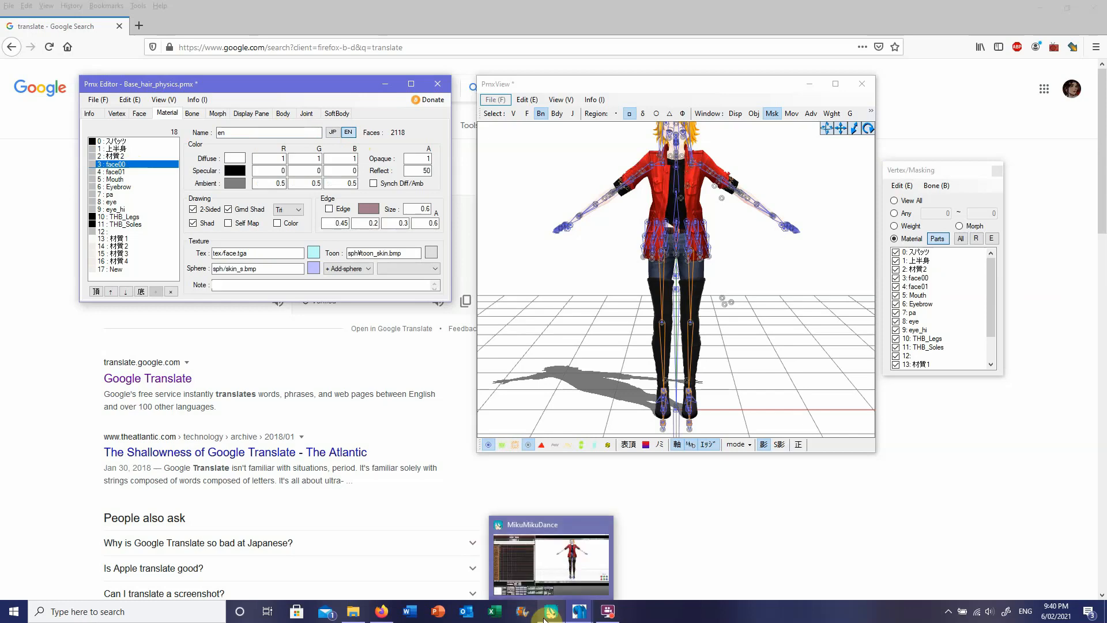
left_click(540, 585)
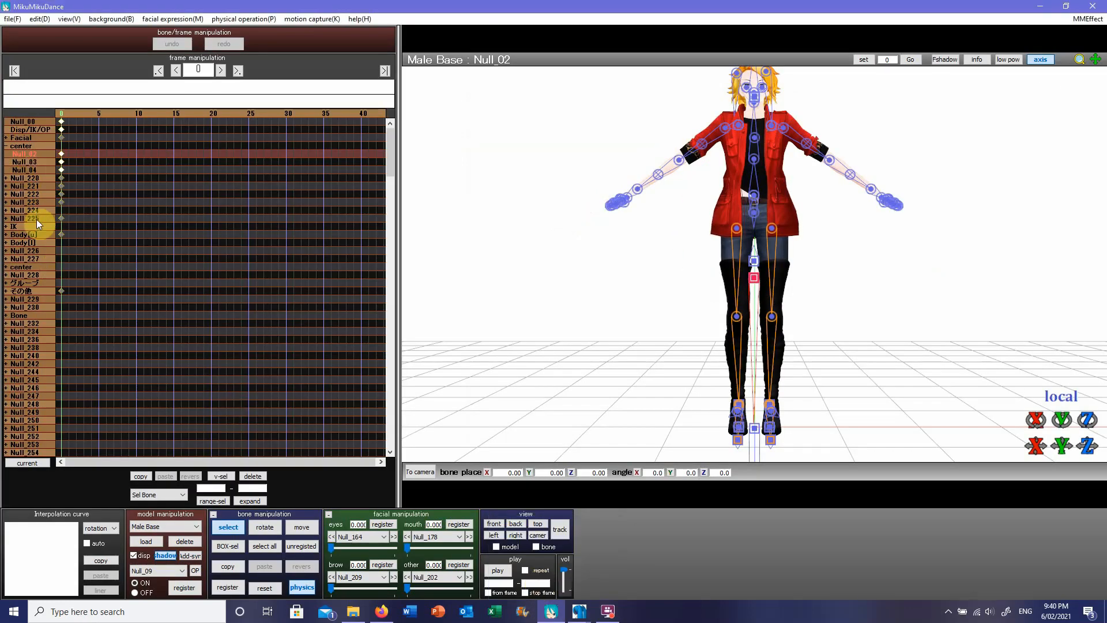
left_click(7, 178)
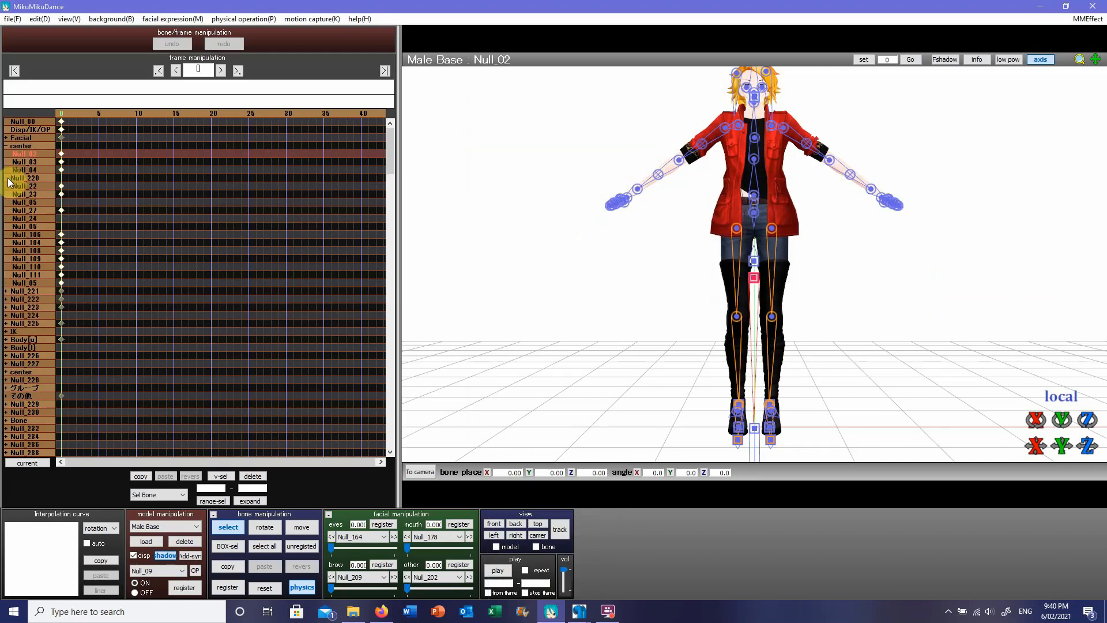
left_click(7, 179)
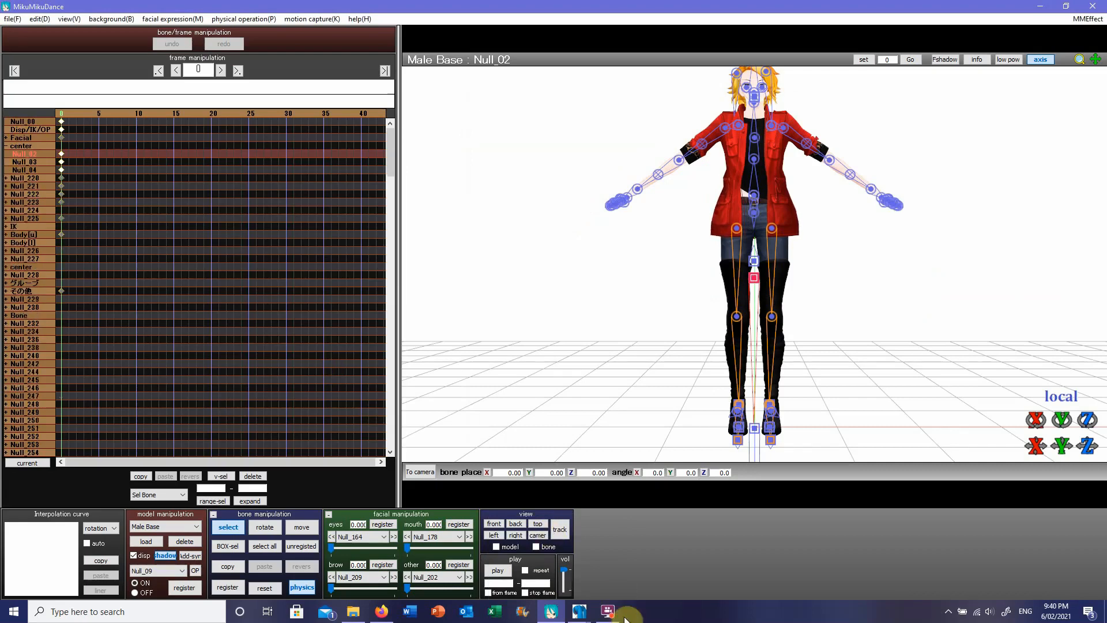
Step: Return to PMX Editor, show the model's display groups and move the editor clear of MikuMikuDance's bone list
mouse_move(574, 616)
left_click(552, 576)
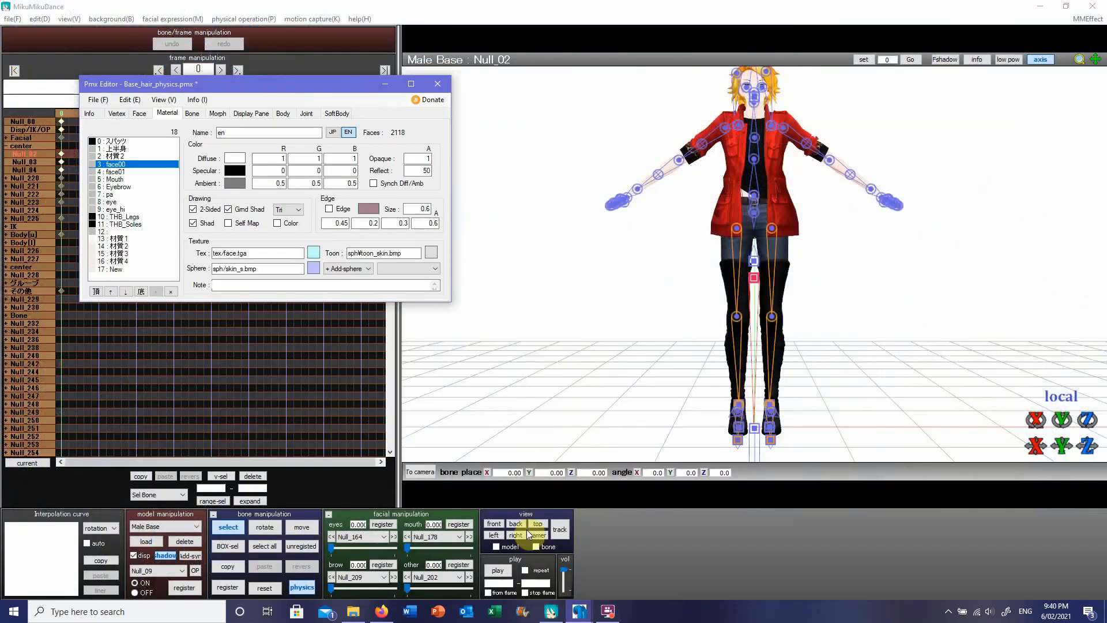
left_click(251, 114)
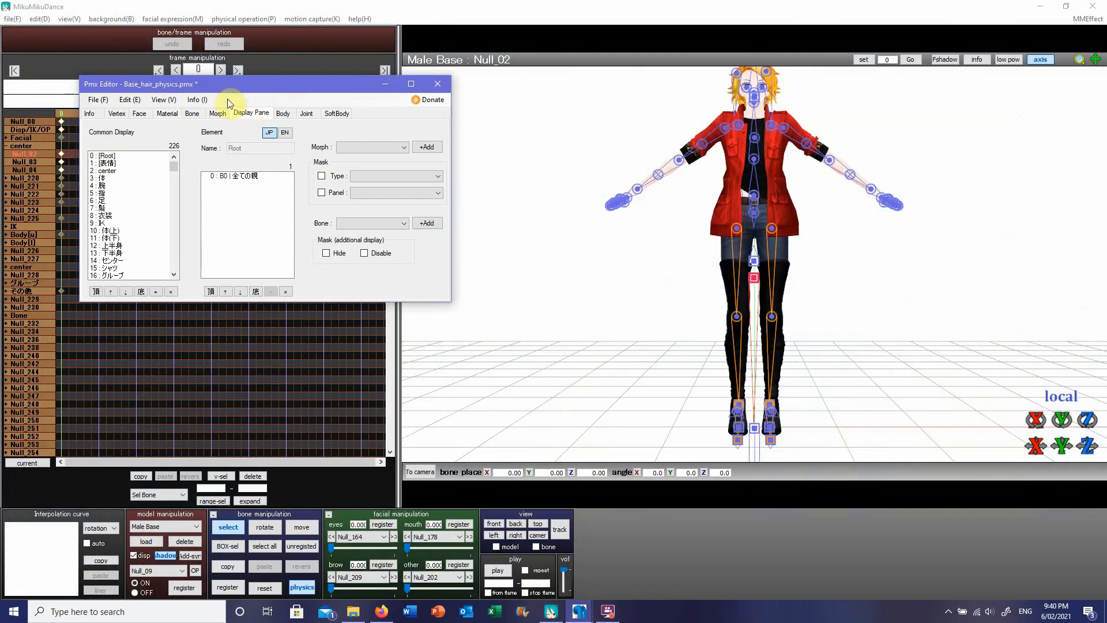
left_click_drag(225, 94, 286, 95)
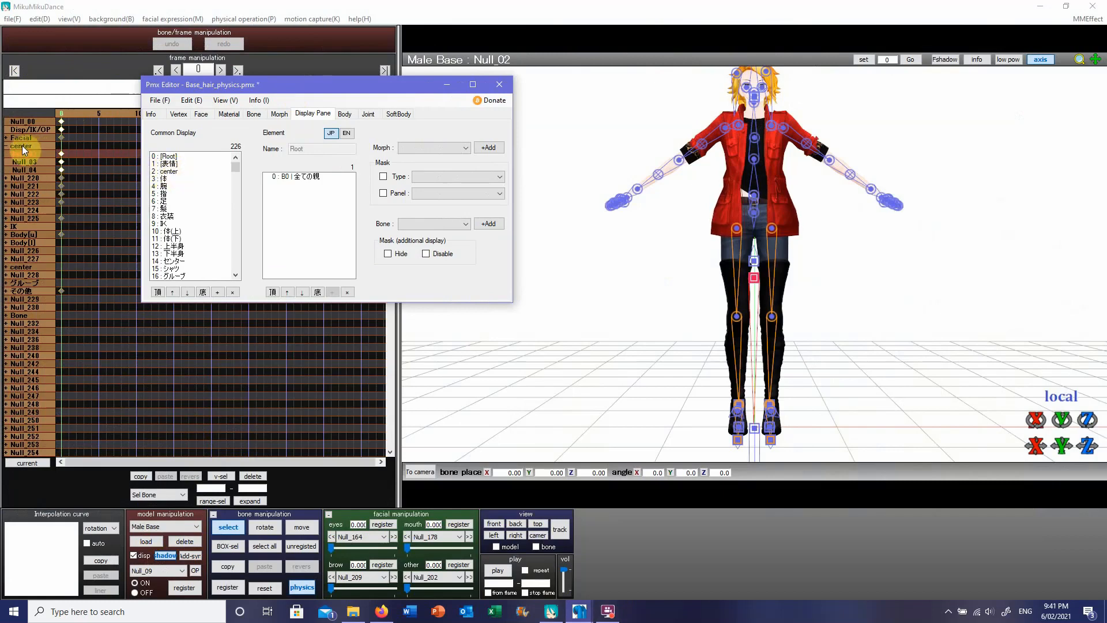
Step: Look through the display groups, including center, 体, 腕, 指, 足, 上半身 and 下半身, and examine which bones each contains
left_click(170, 179)
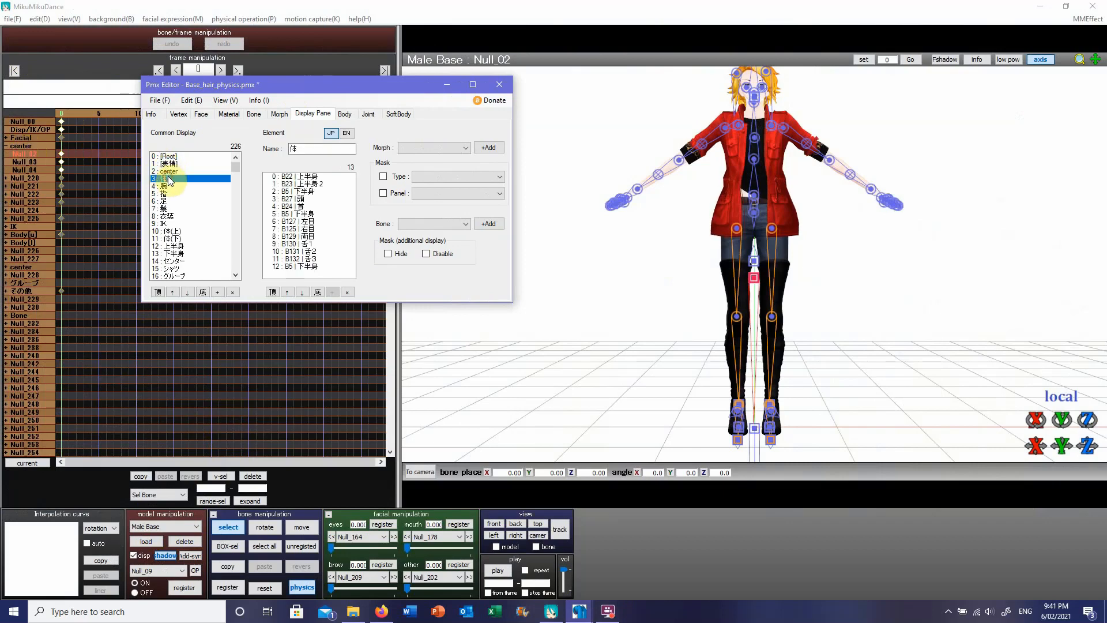
left_click(169, 186)
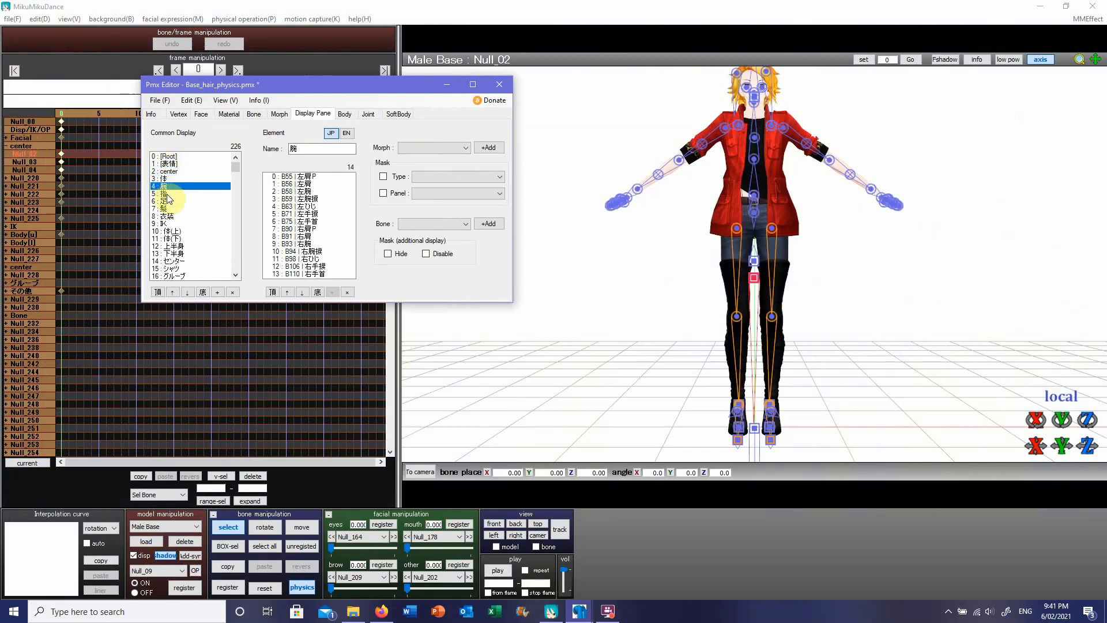
left_click(167, 194)
left_click(173, 157)
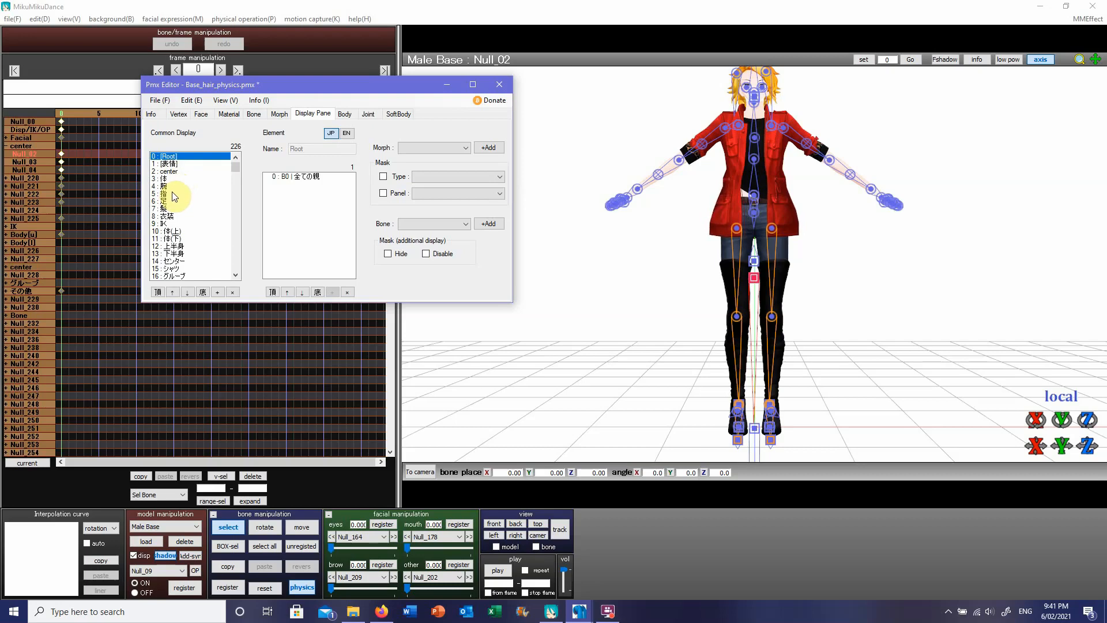
left_click(170, 178)
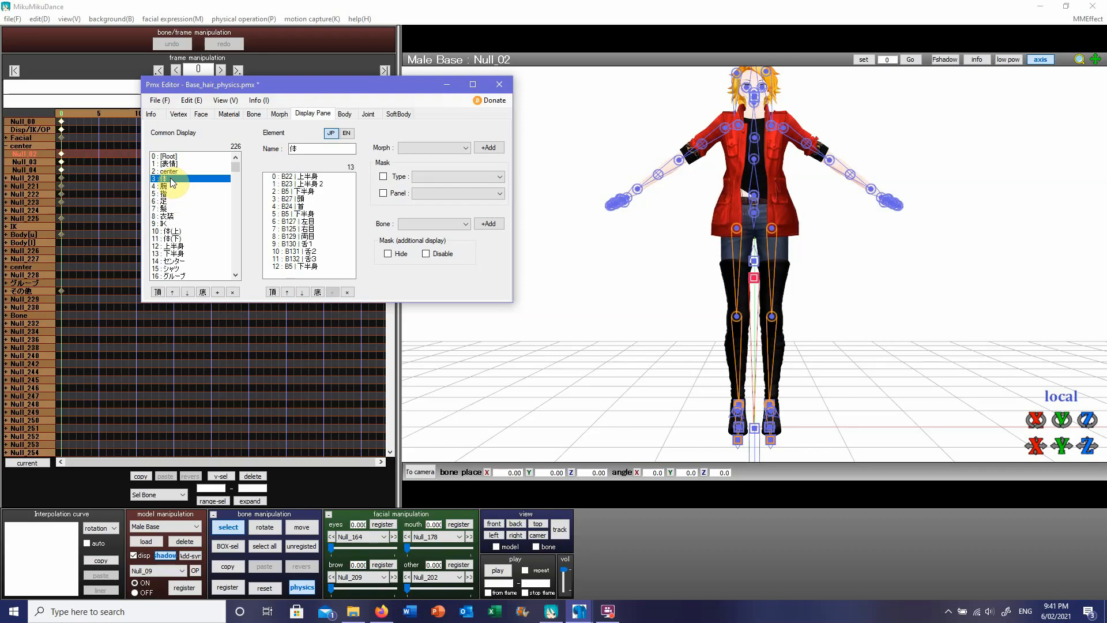
left_click(166, 187)
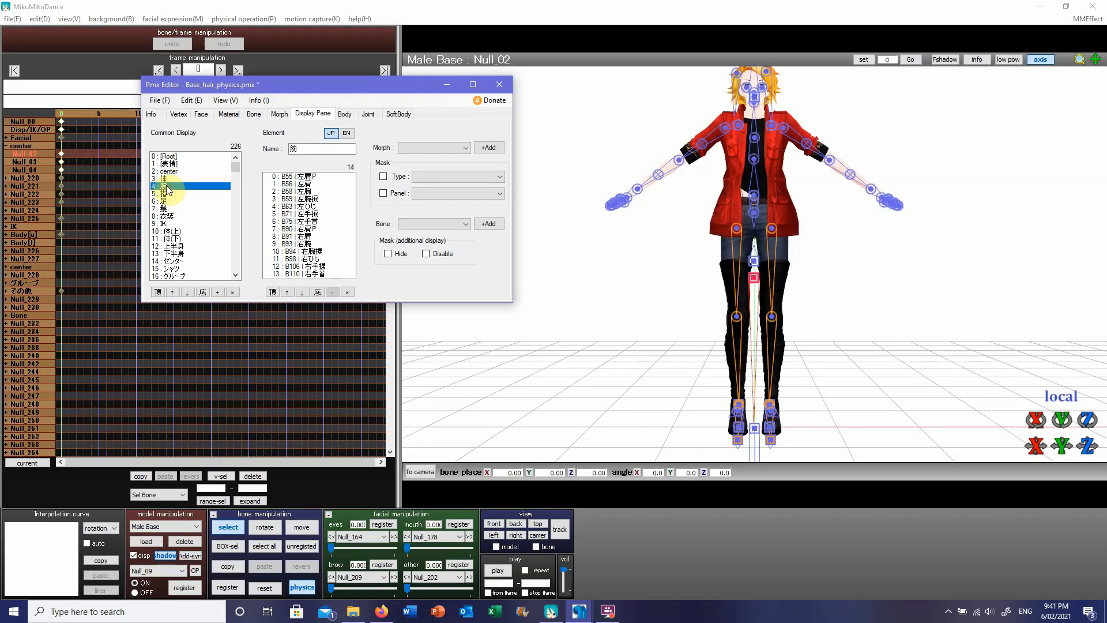
left_click(169, 195)
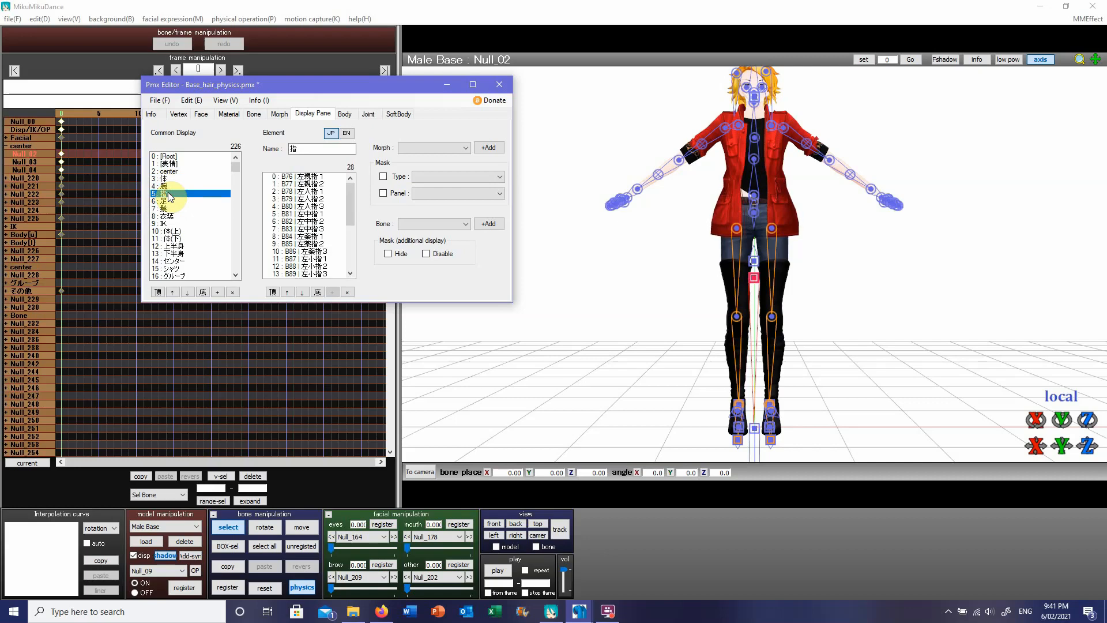
left_click(170, 201)
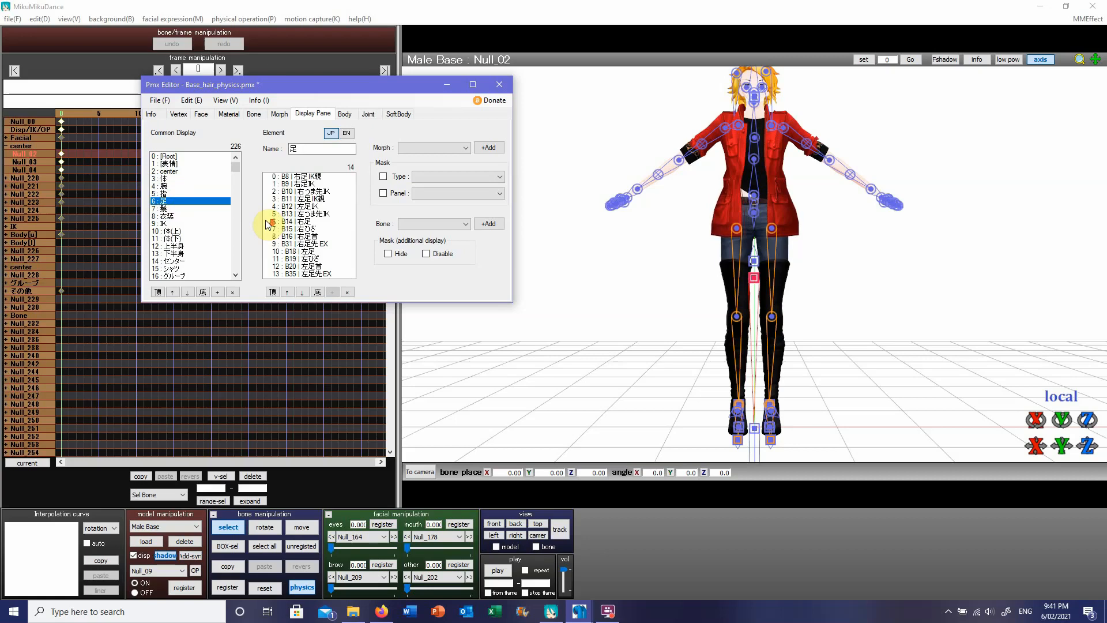
left_click(172, 247)
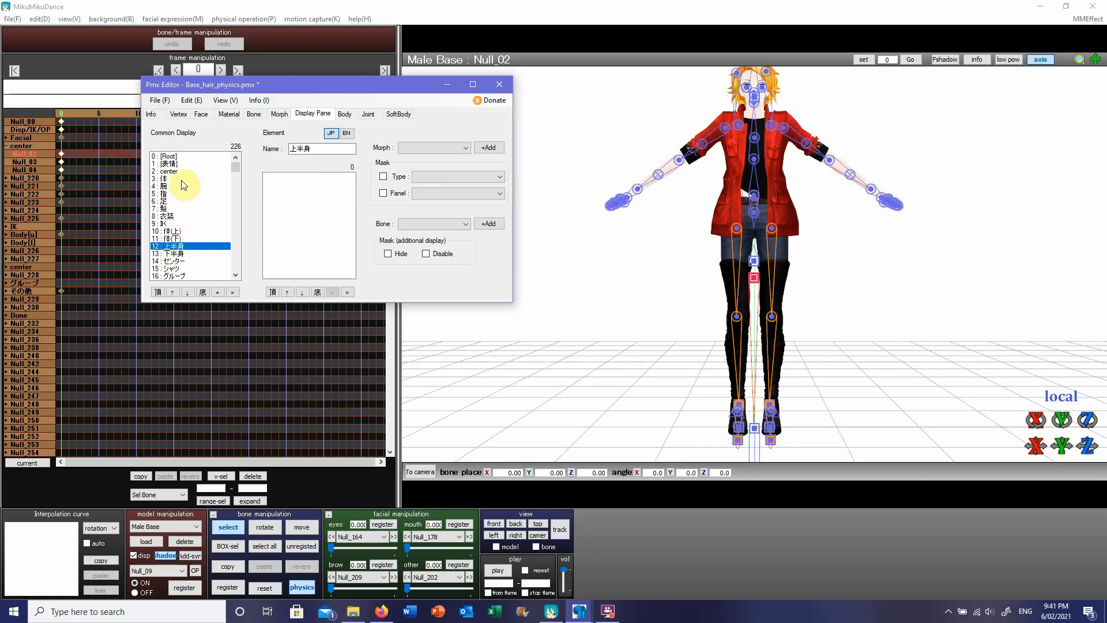
left_click(186, 253)
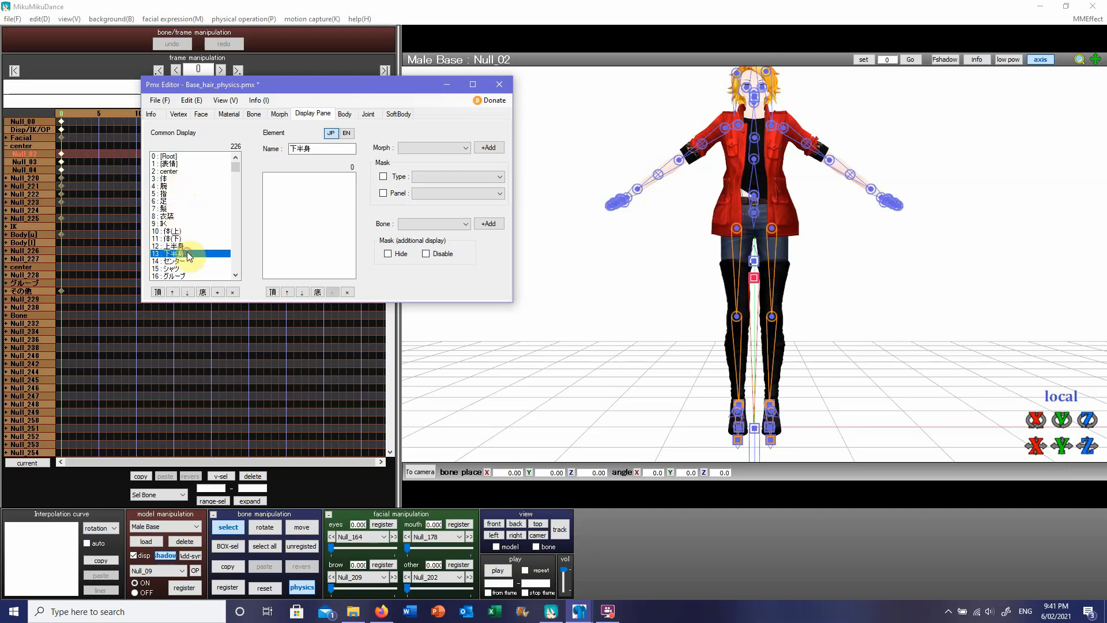
left_click(180, 171)
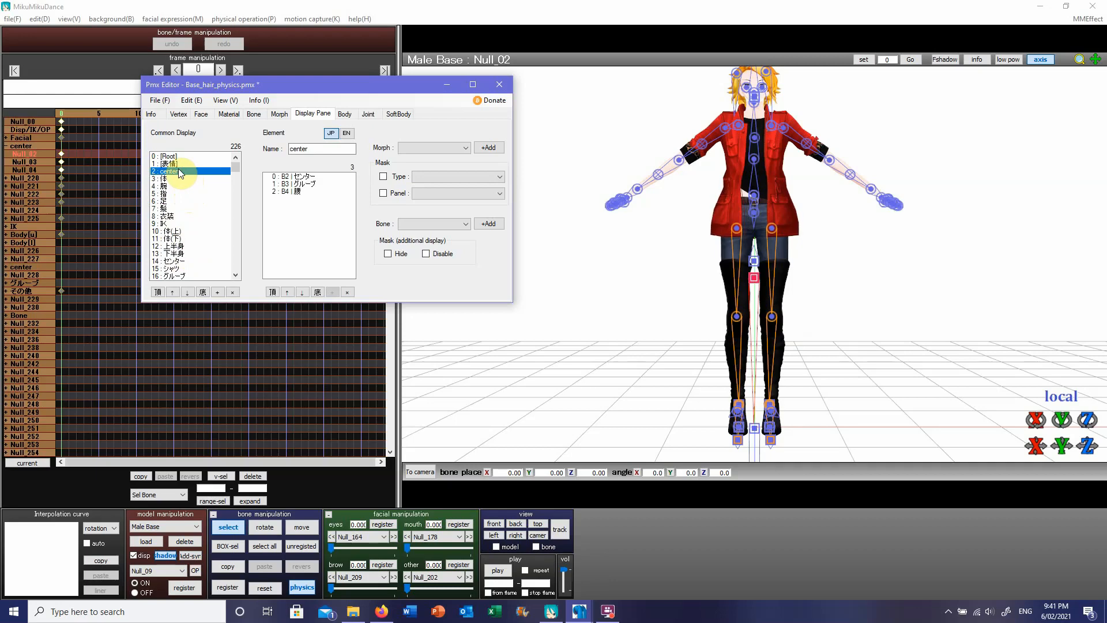
Step: Set the English name of display group 3 (体) to Body and recheck the entry
left_click(347, 134)
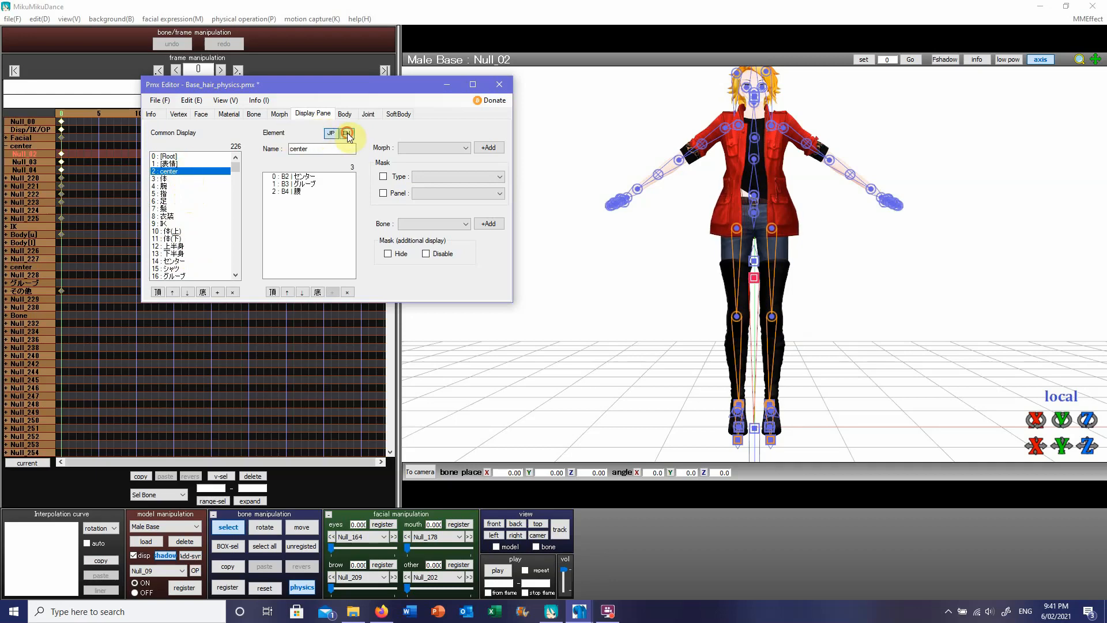
left_click(187, 179)
left_click(346, 134)
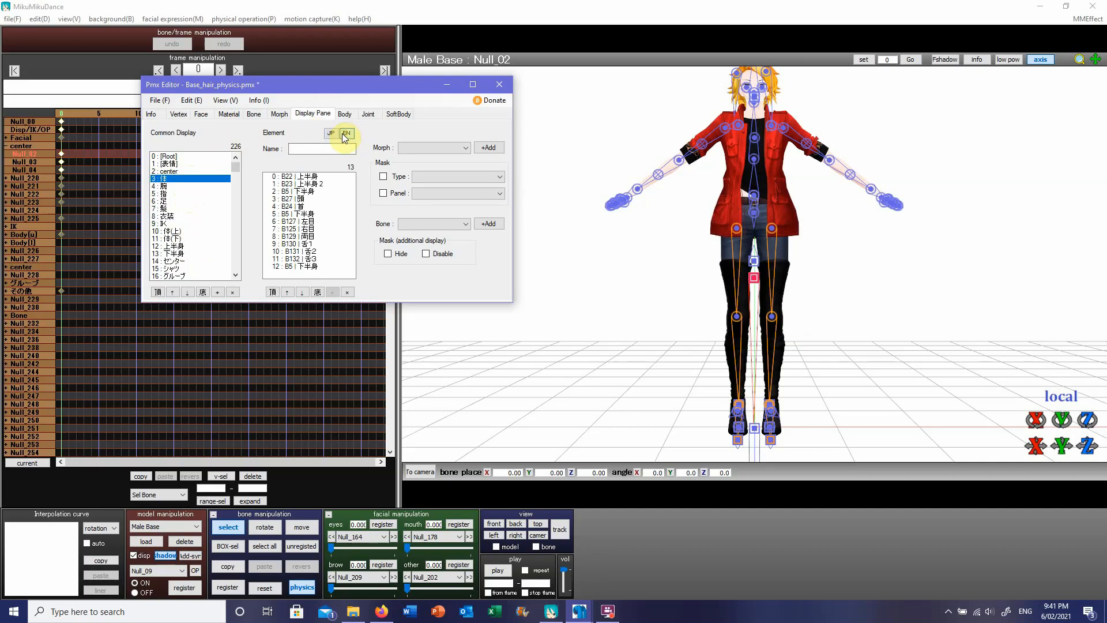
left_click(312, 150)
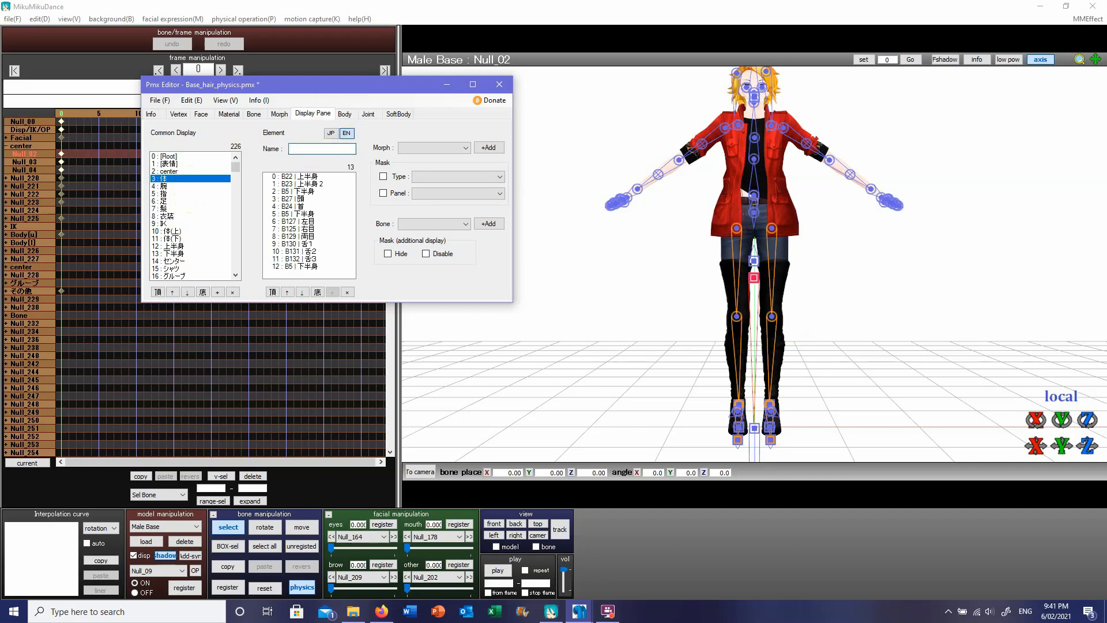
type("Body")
left_click(164, 187)
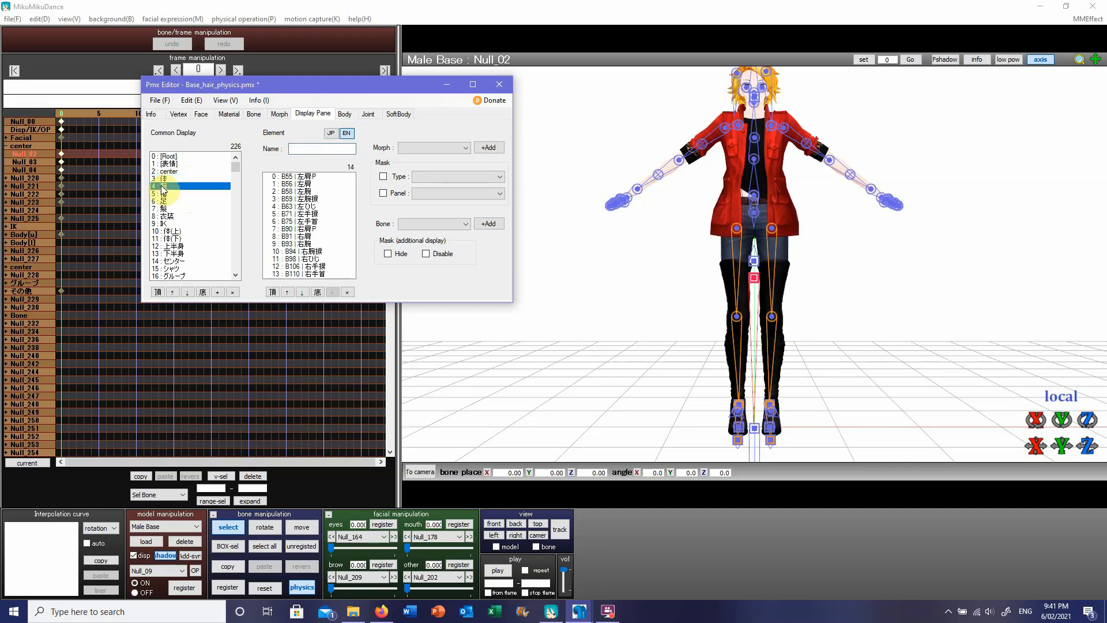
left_click(164, 179)
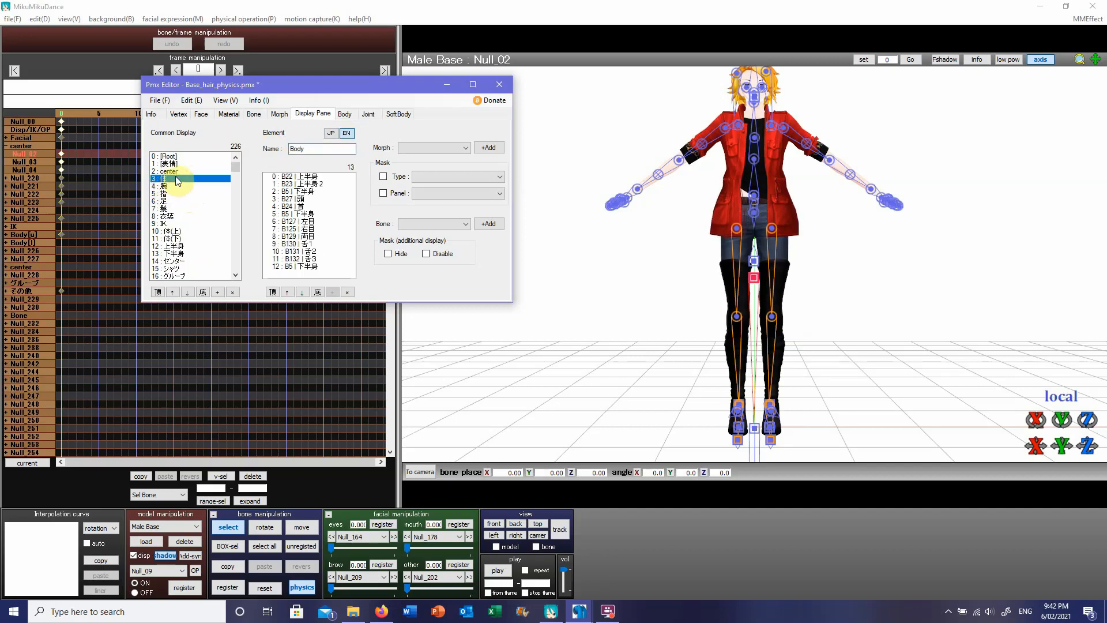
Step: Compare the bones in display group 3 (体), including 頭 and 首, with those in display group 10 (体(上))
left_click(306, 199)
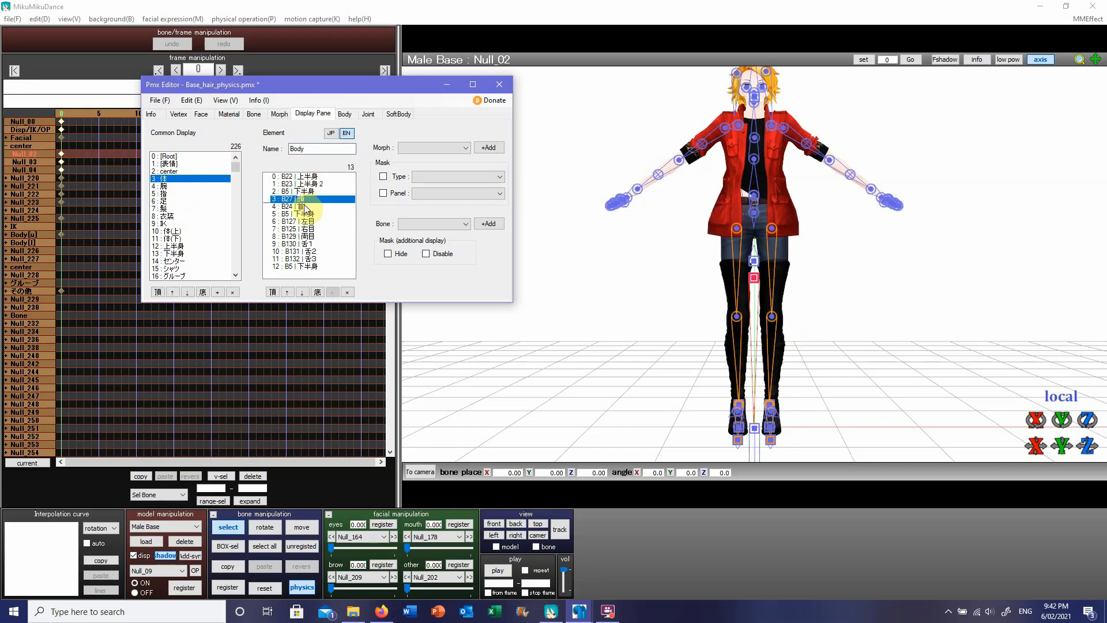
left_click(305, 207)
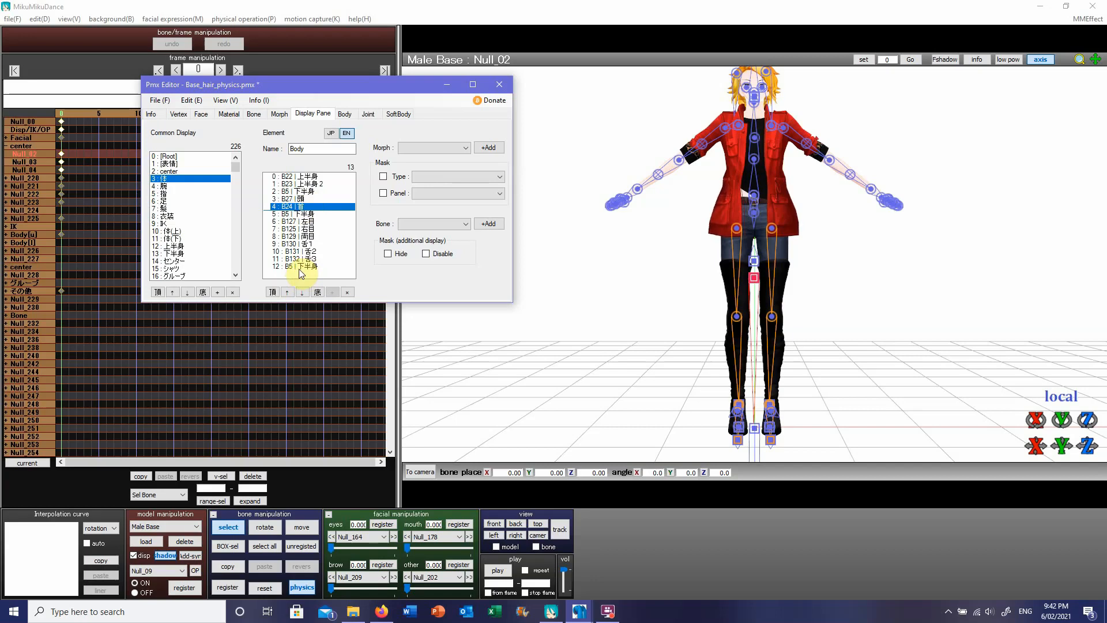
left_click(186, 232)
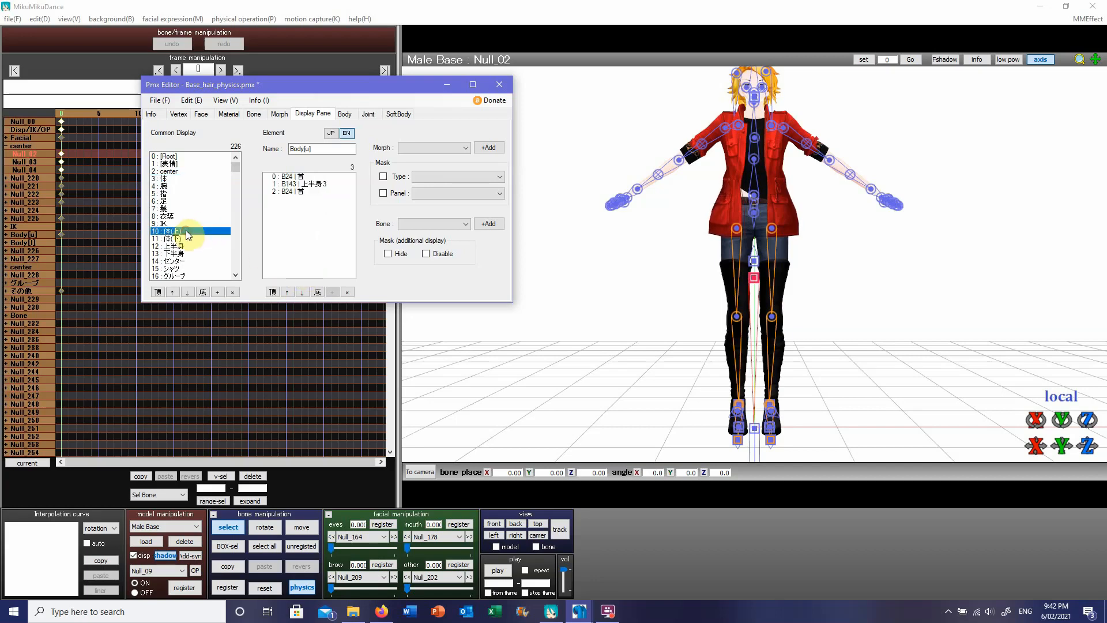
left_click(179, 179)
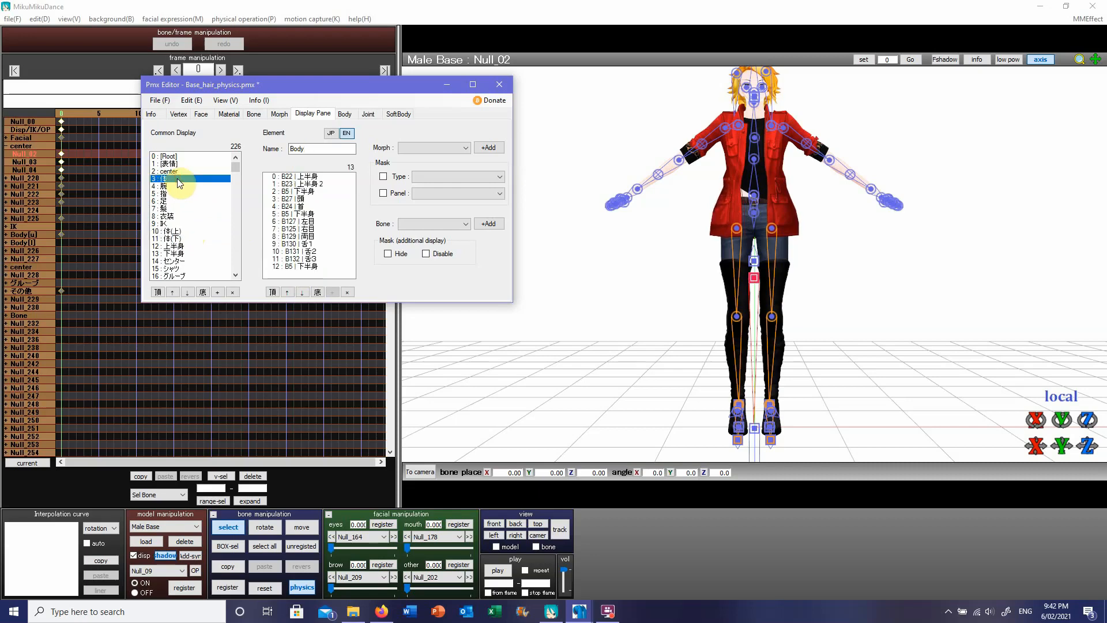
left_click(310, 199)
left_click(310, 207)
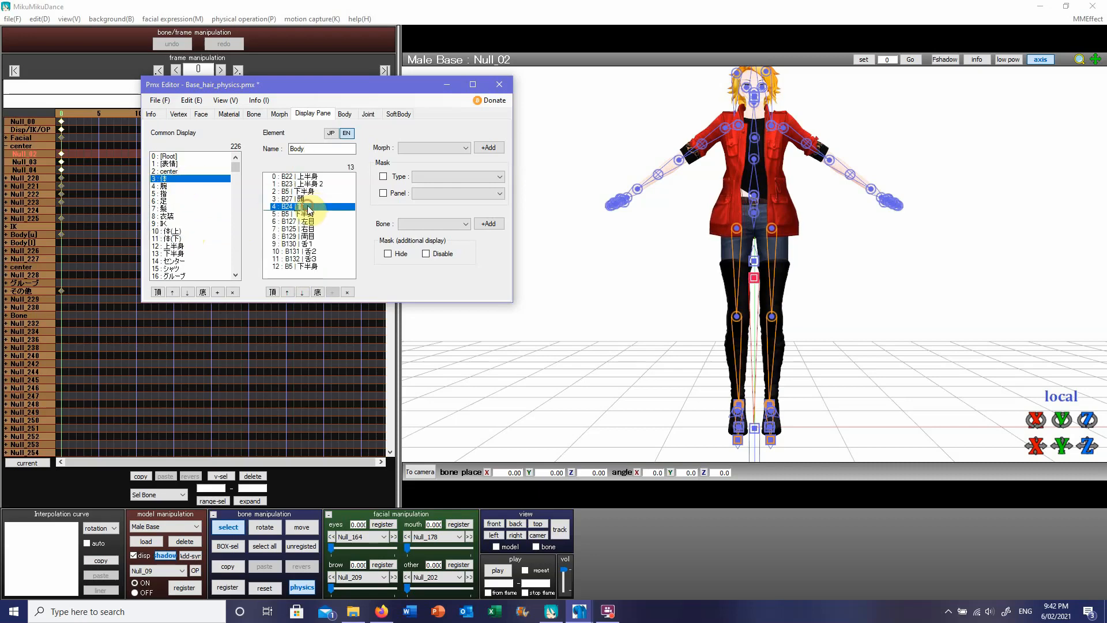
left_click(173, 231)
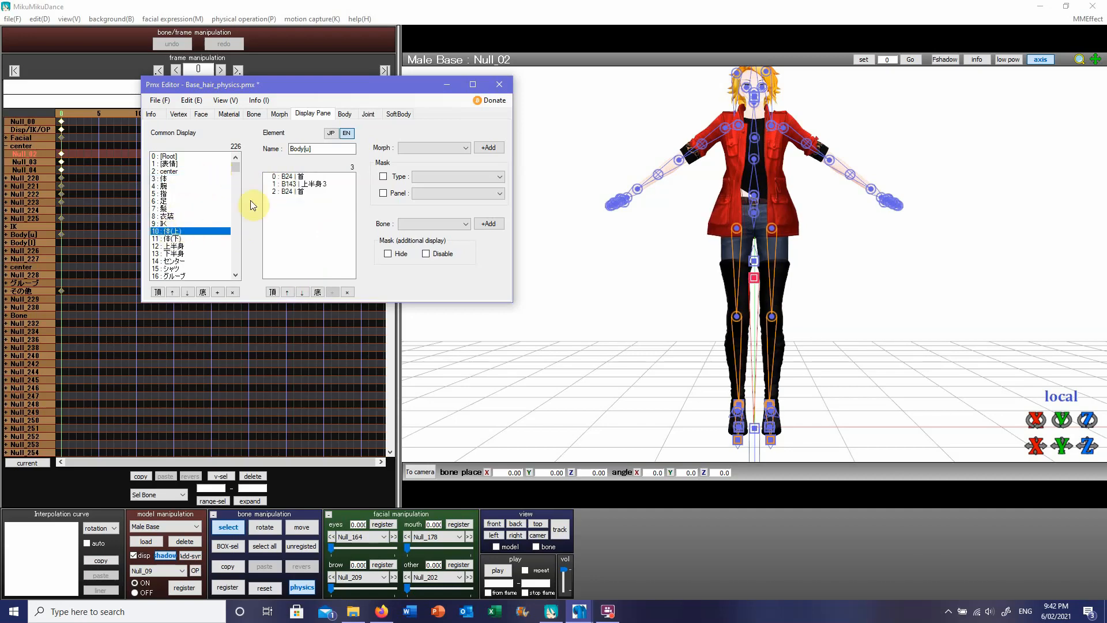
left_click(289, 192)
left_click(296, 177)
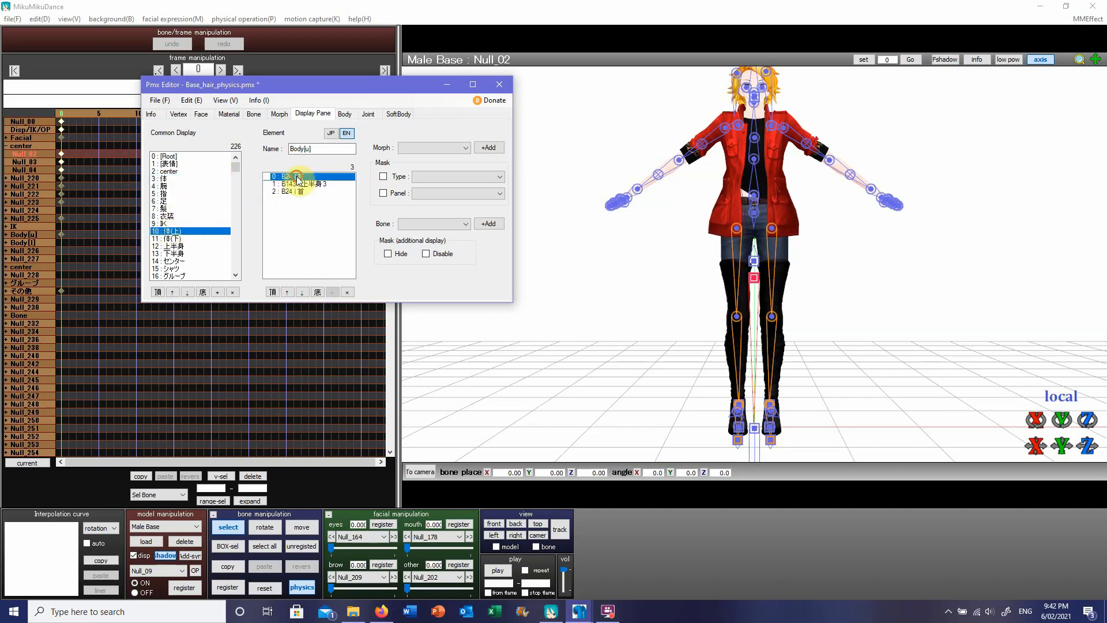
left_click(315, 184)
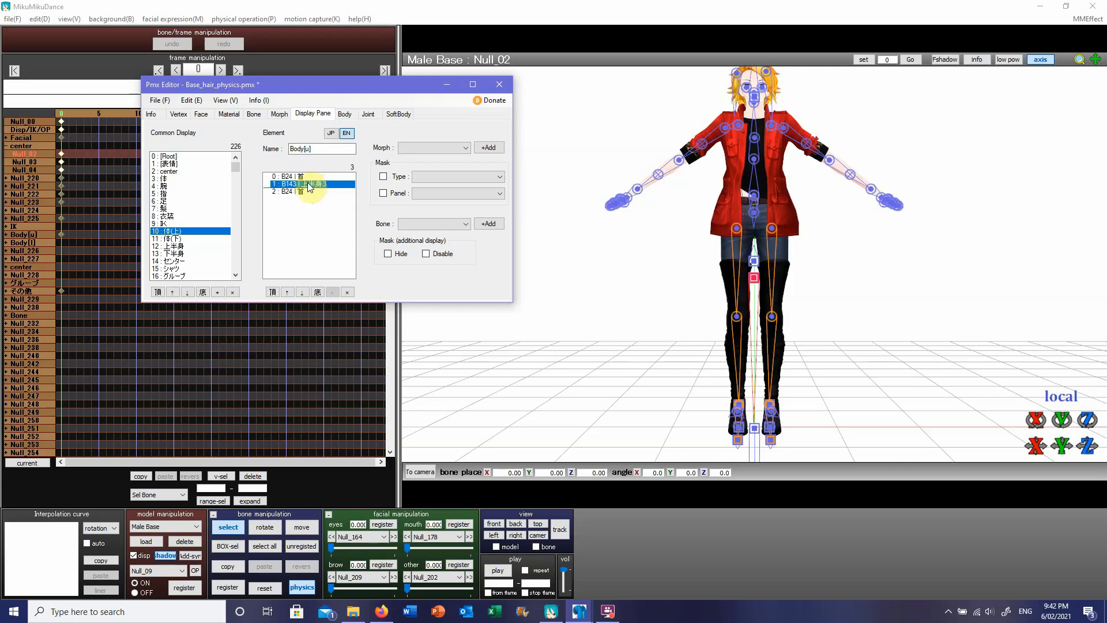
left_click(299, 193)
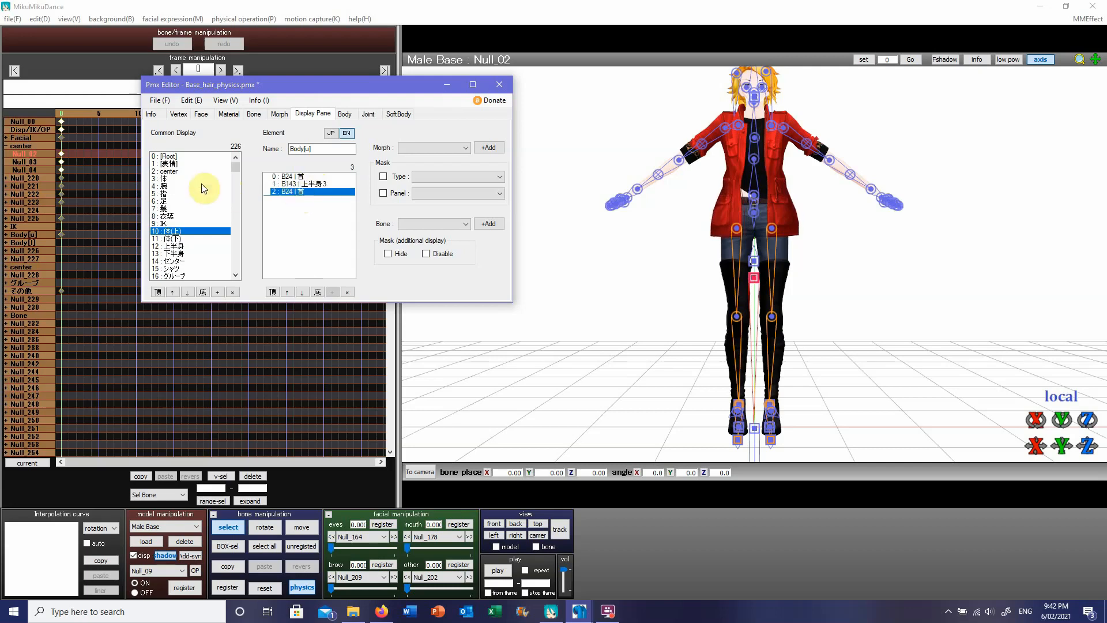
Step: Delete display group 10 (体(上)) and the empty IK display group at number 9
right_click(186, 233)
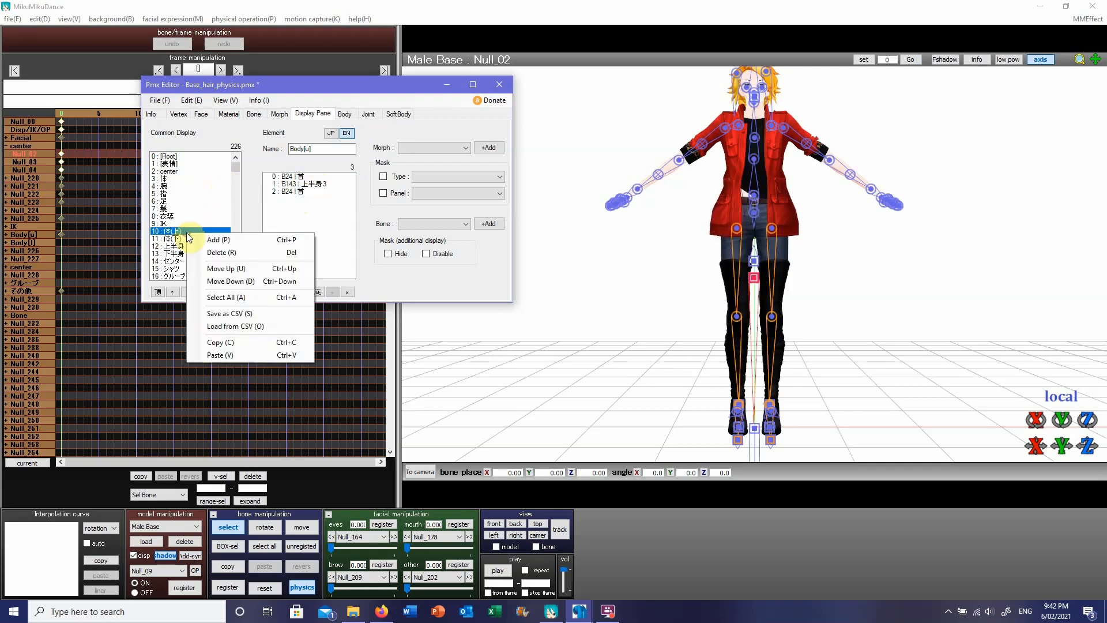
left_click(204, 249)
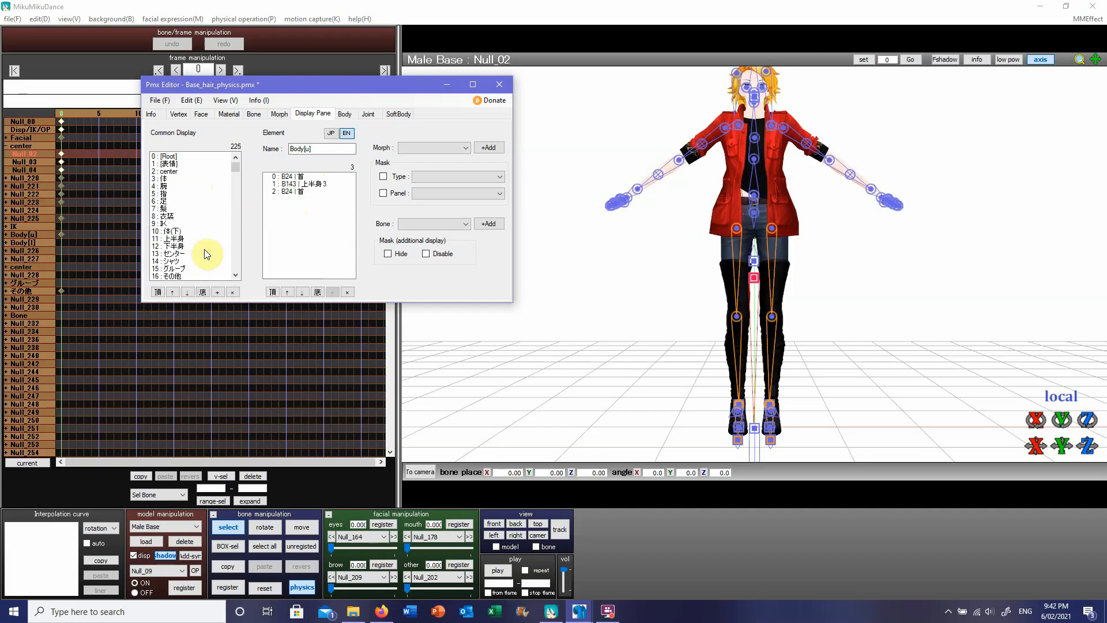
left_click(173, 217)
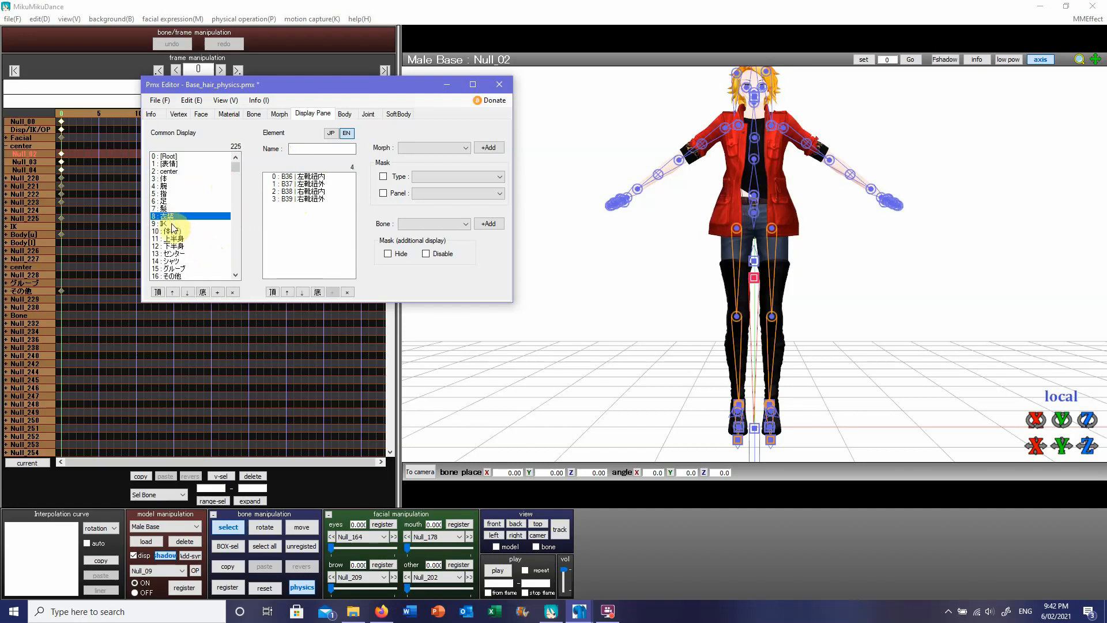
left_click(174, 225)
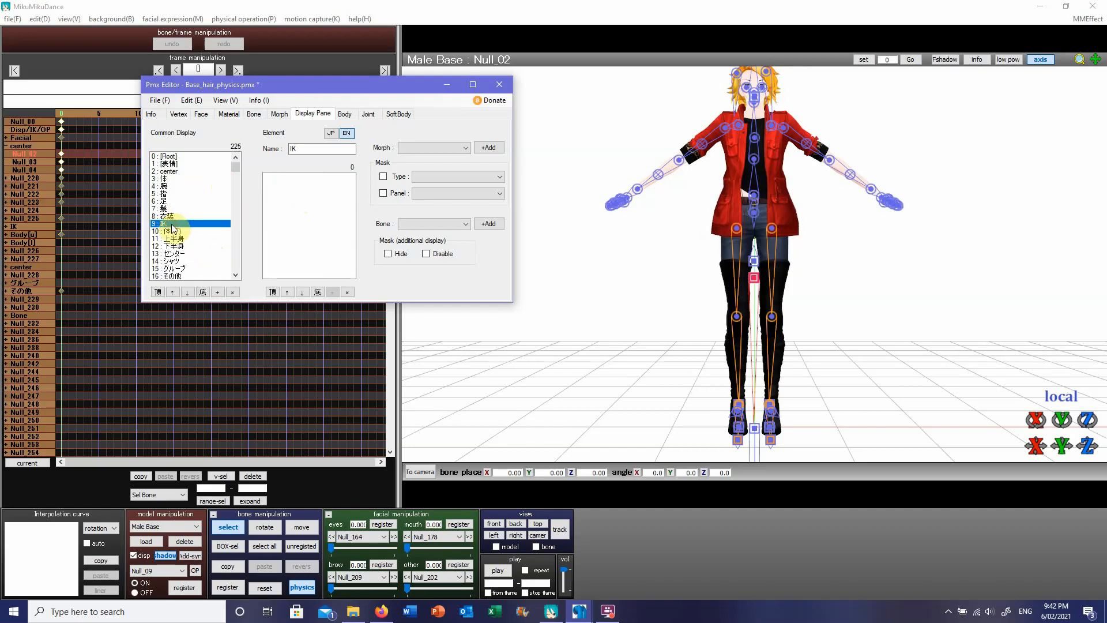
right_click(171, 227)
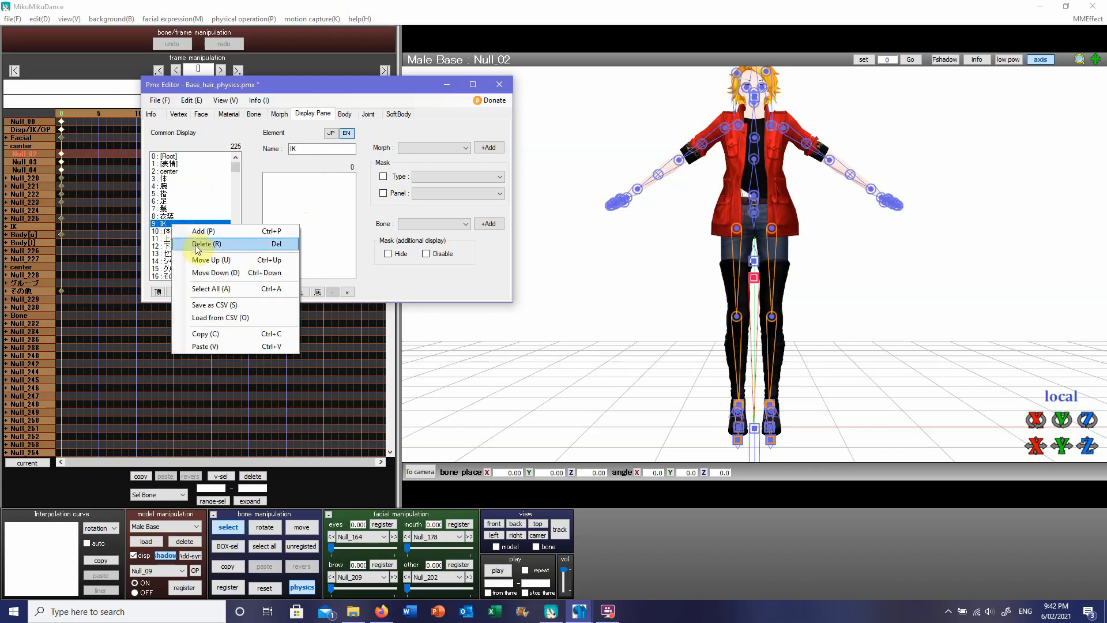
left_click(194, 244)
Step: Delete the empty display groups 体(下) and 上半身 that follow 衣装
left_click(174, 224)
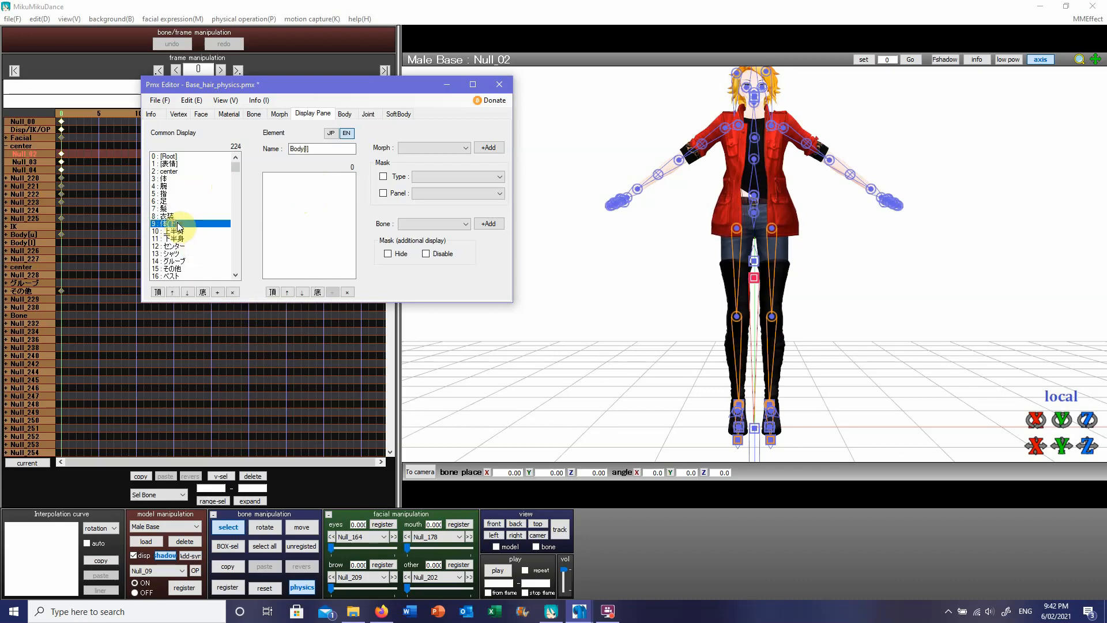
right_click(177, 223)
left_click(205, 245)
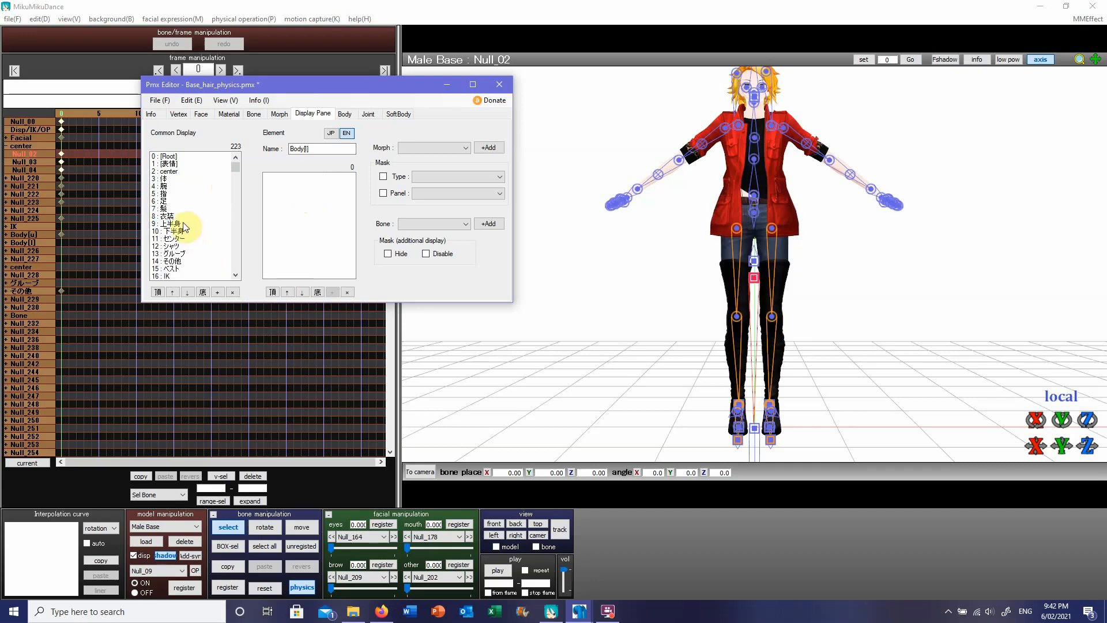
right_click(182, 222)
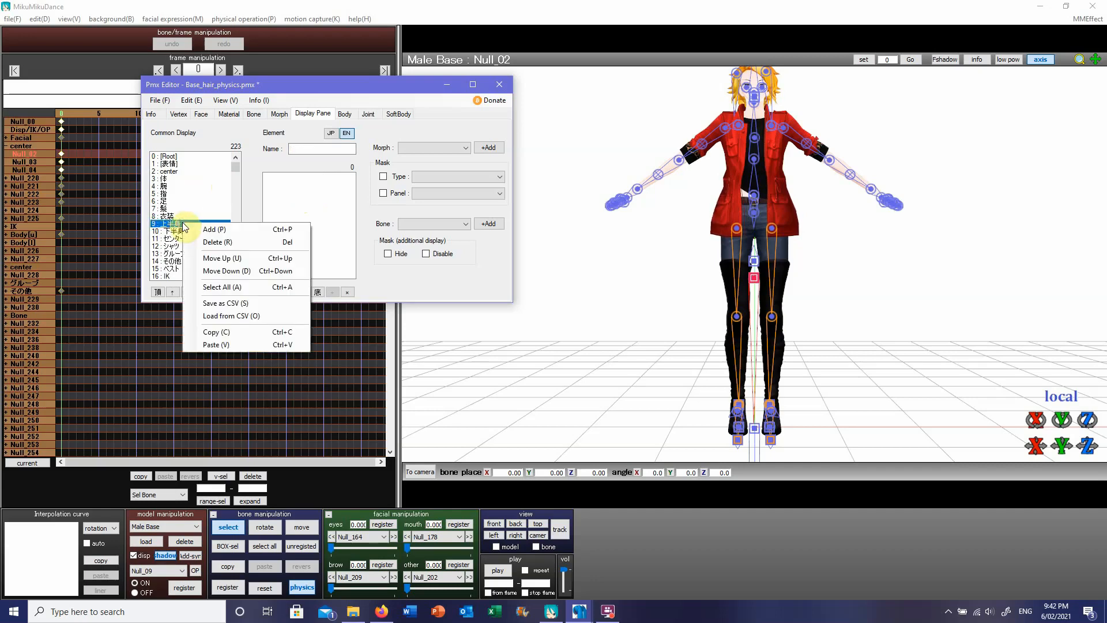
left_click(198, 241)
Step: Examine which bones display groups 13 (その他), 14 (ベスト), 15 (IK), 16 (骨) and the unnamed group 17 contain
scroll(200, 244, "down", 5)
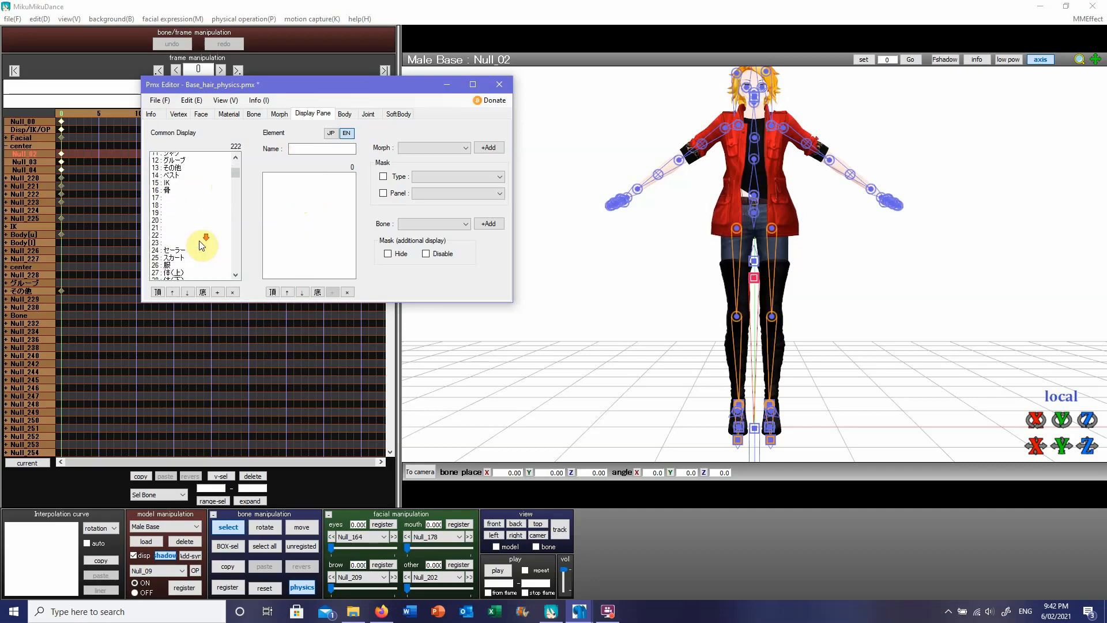
scroll(201, 244, "up", 1)
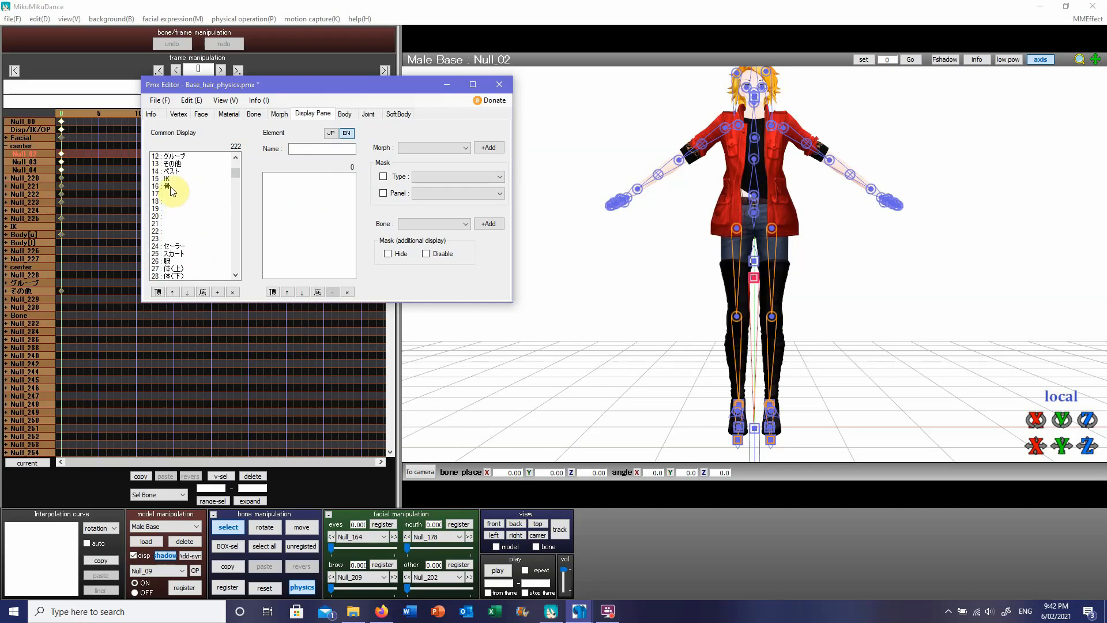
left_click(171, 186)
left_click(173, 163)
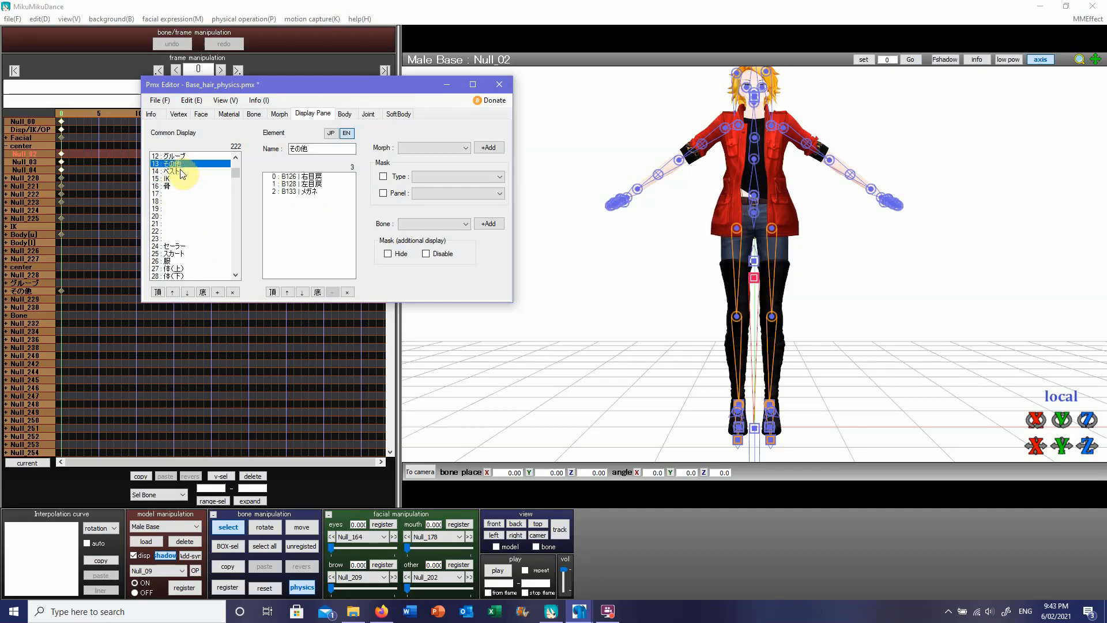
left_click(179, 171)
left_click(178, 178)
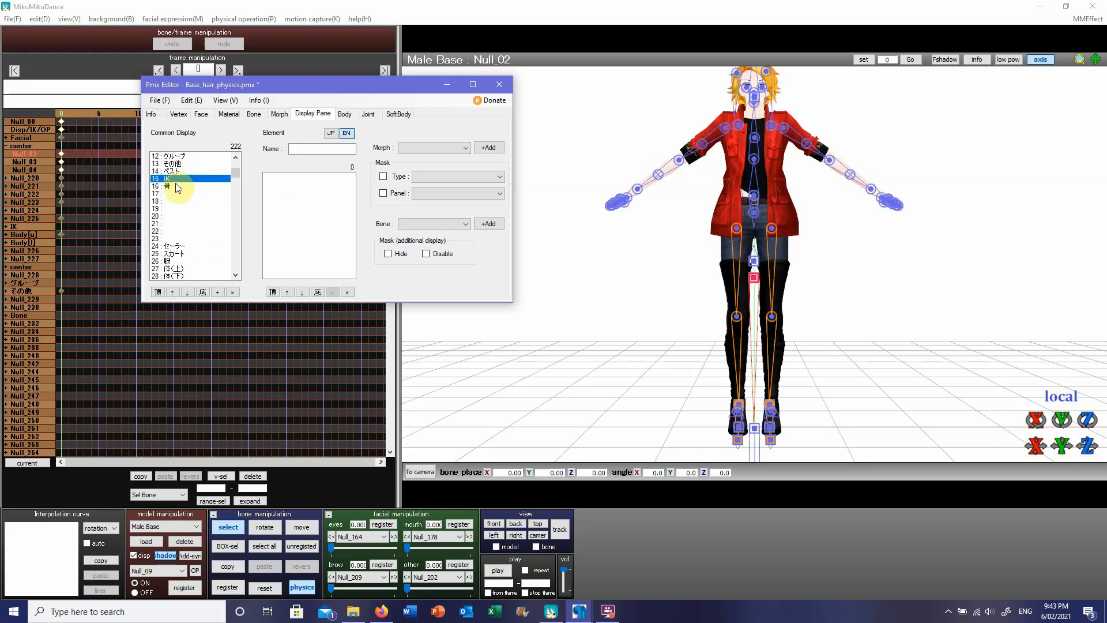
left_click(176, 185)
left_click(172, 194)
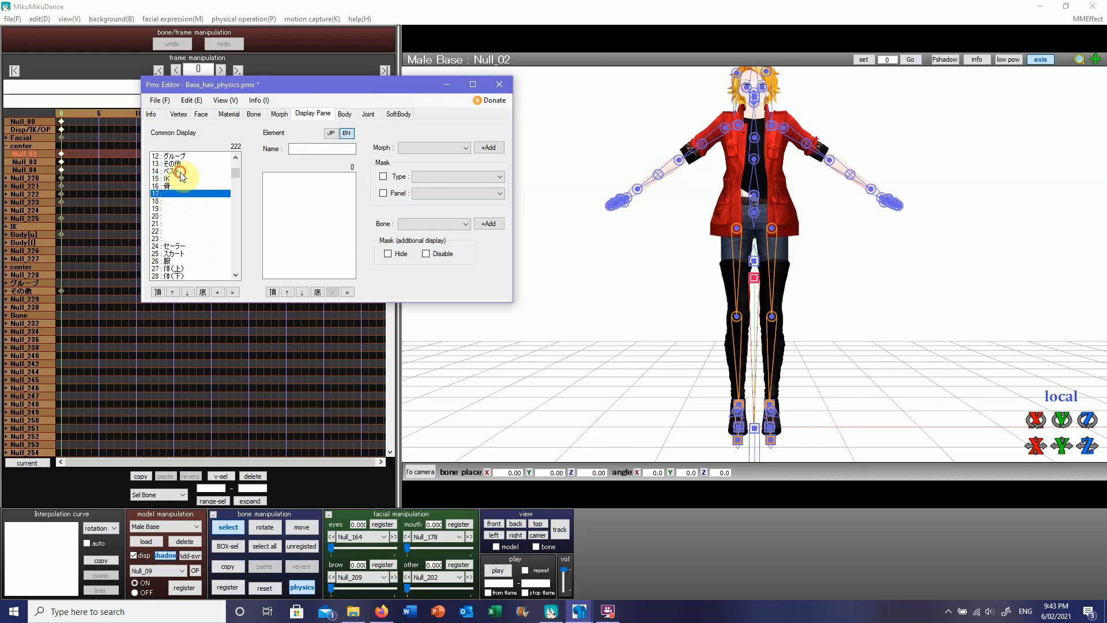
Step: Delete all display groups from 14 (ベスト) through 221 at the end of the list
left_click(178, 172)
scroll(190, 252, "down", 1)
scroll(193, 254, "down", 20)
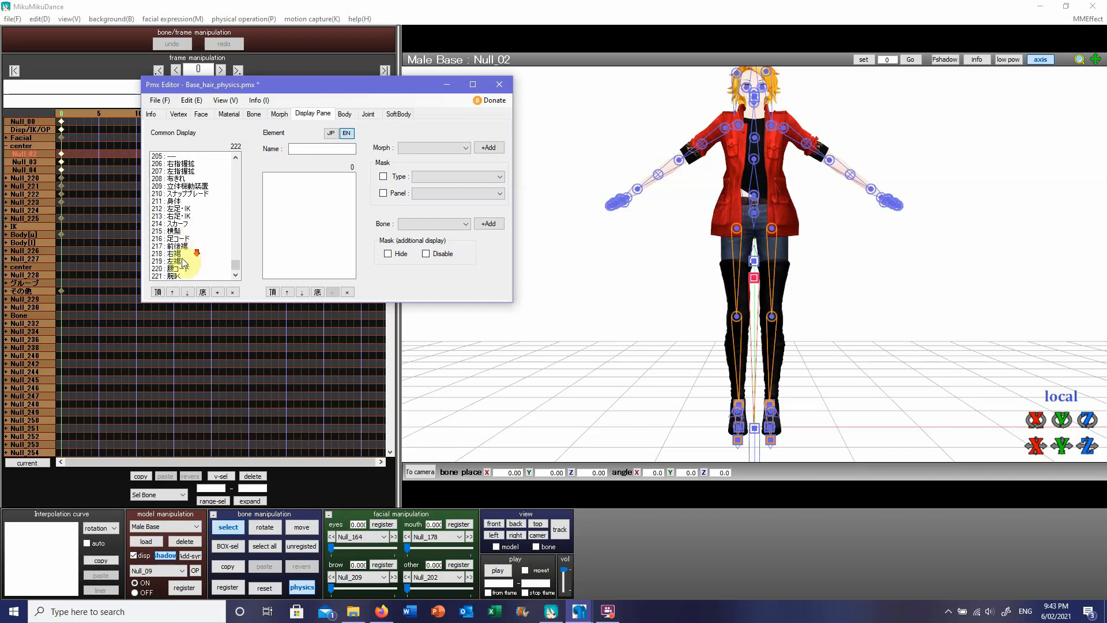
left_click(174, 276, "shift")
right_click(194, 233)
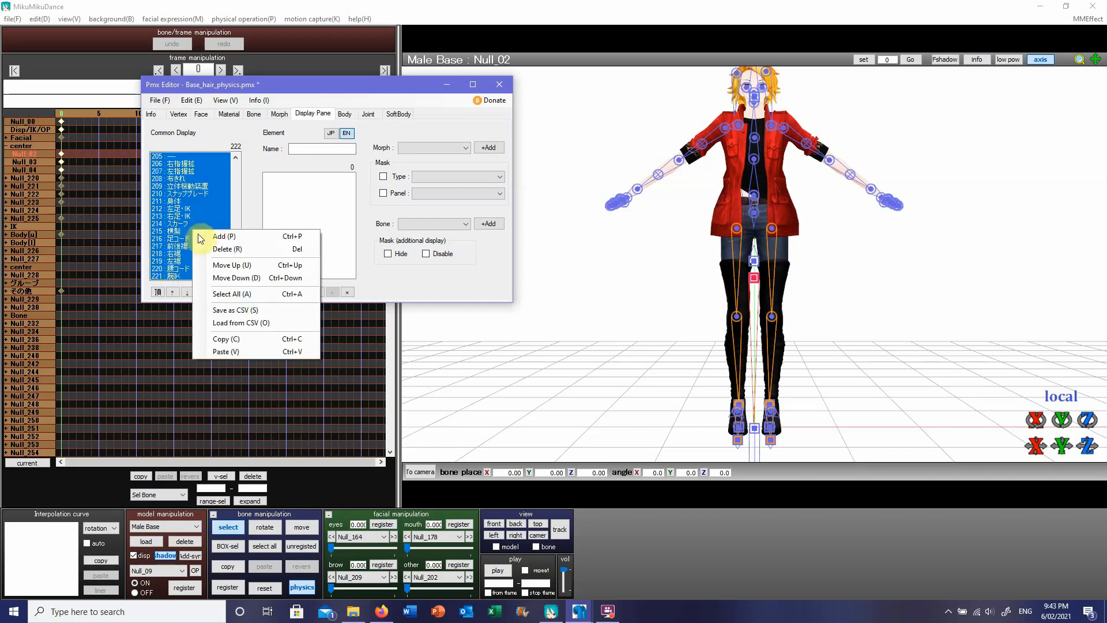
left_click(212, 247)
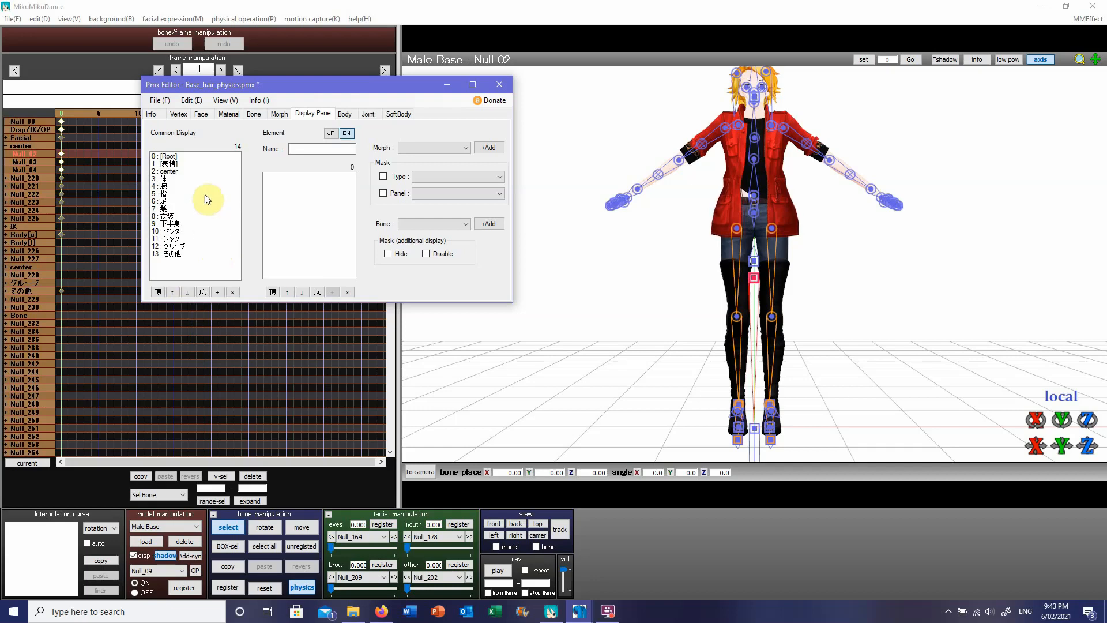
Step: Check the bones in the remaining display groups, including 体, 指, 足 and 衣装
left_click(171, 179)
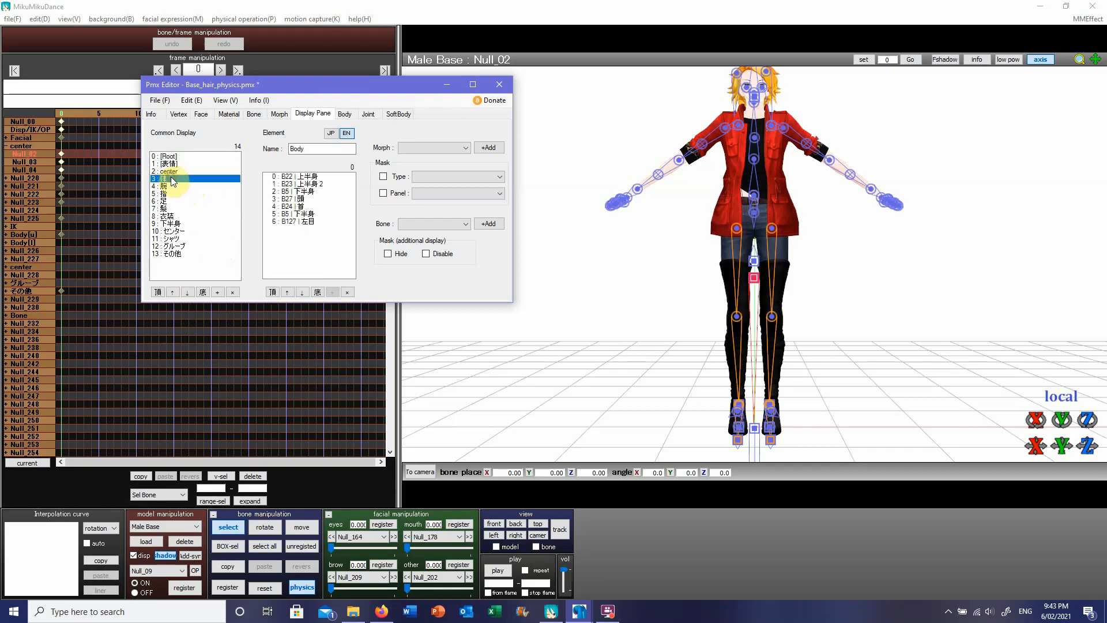
left_click(168, 193)
left_click(166, 201)
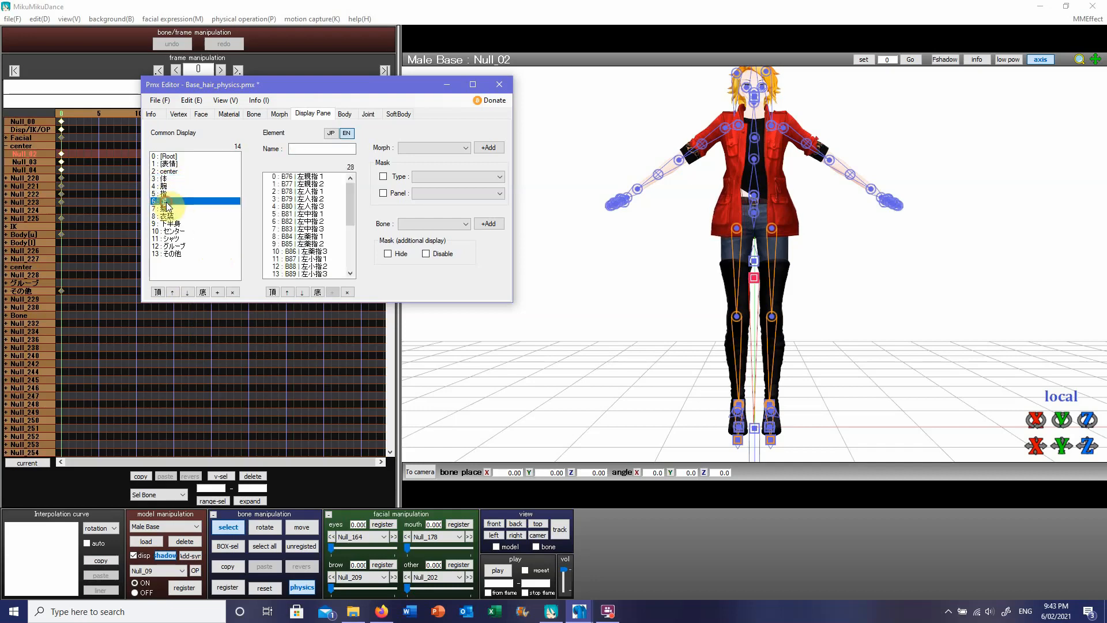
left_click(168, 216)
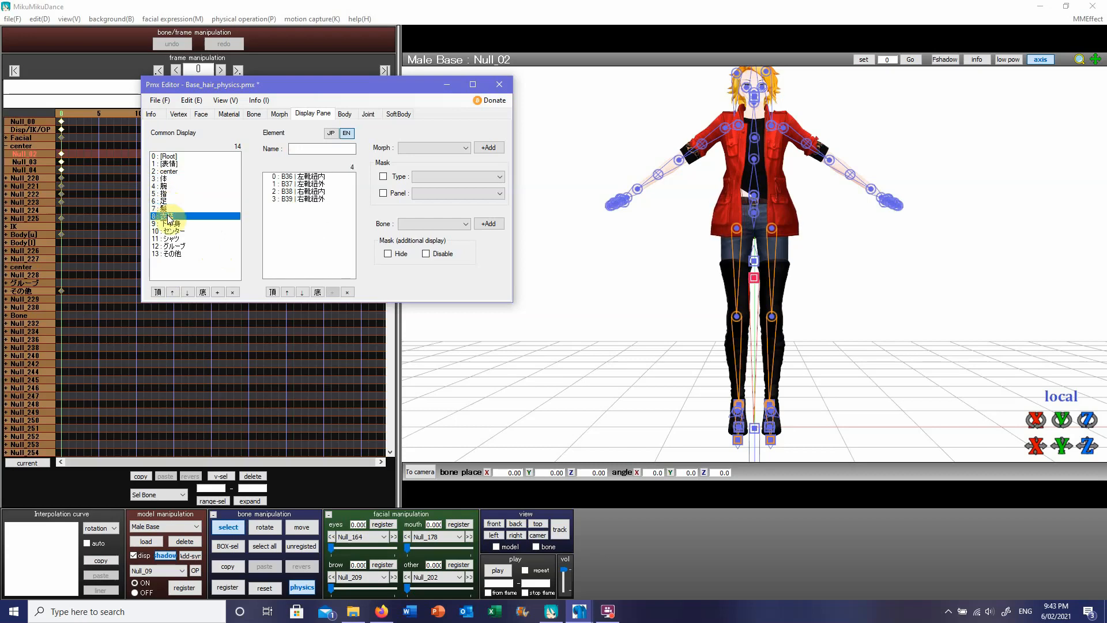
left_click(159, 100)
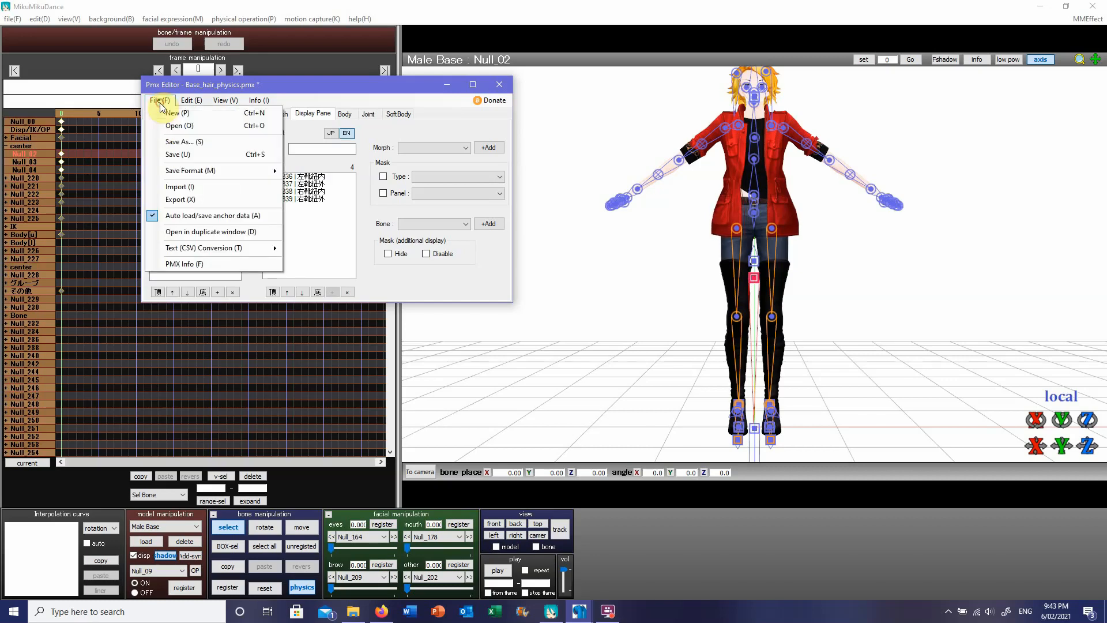
left_click(180, 141)
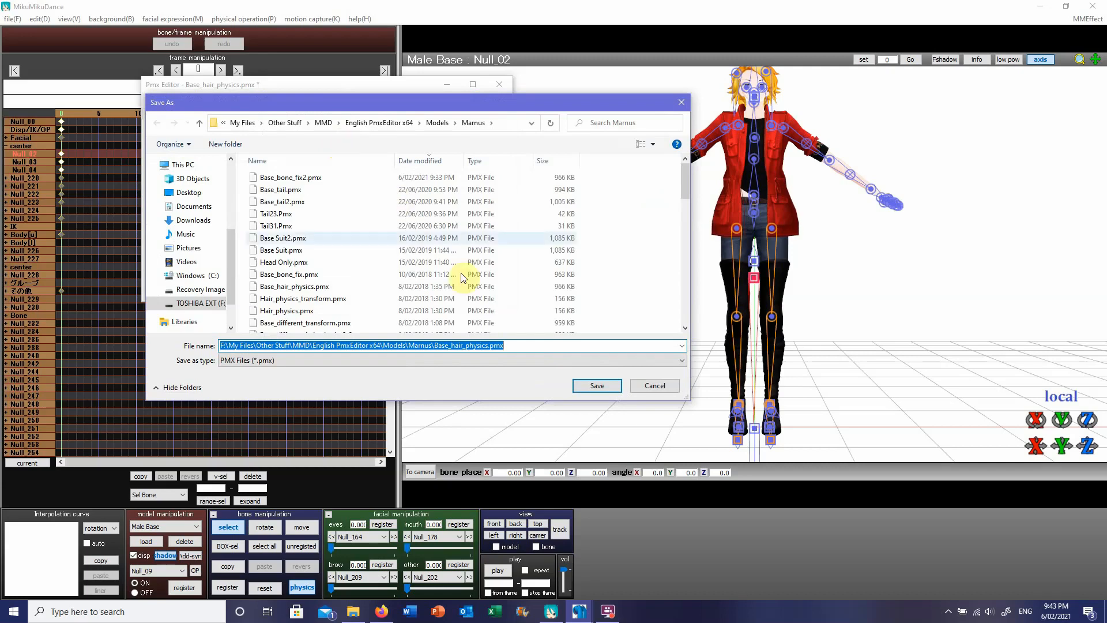
left_click(488, 346)
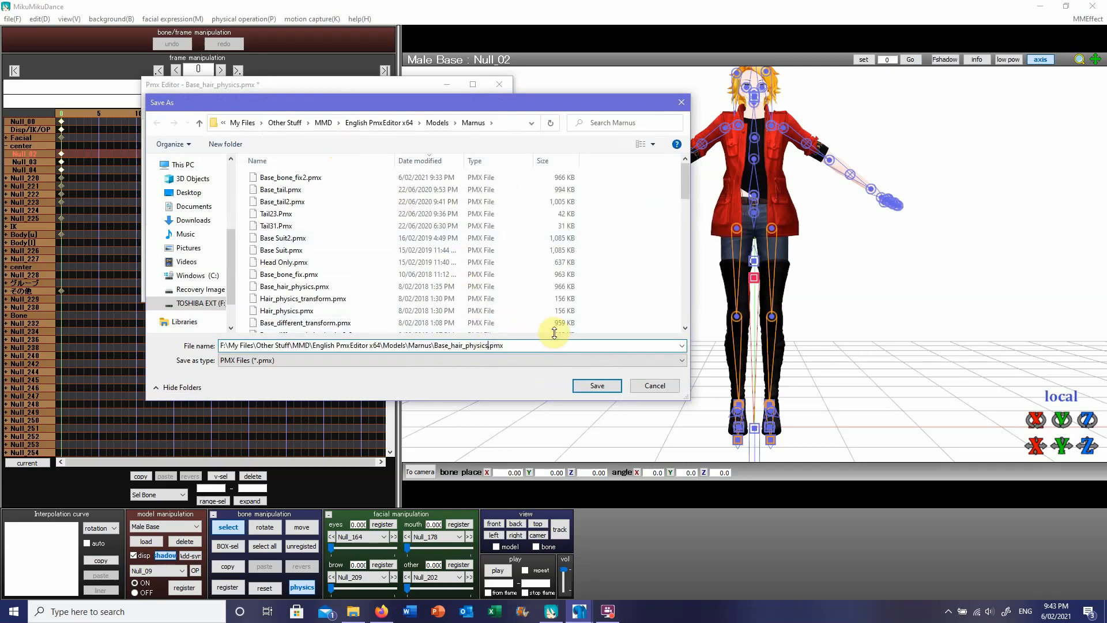
type("2")
left_click(644, 386)
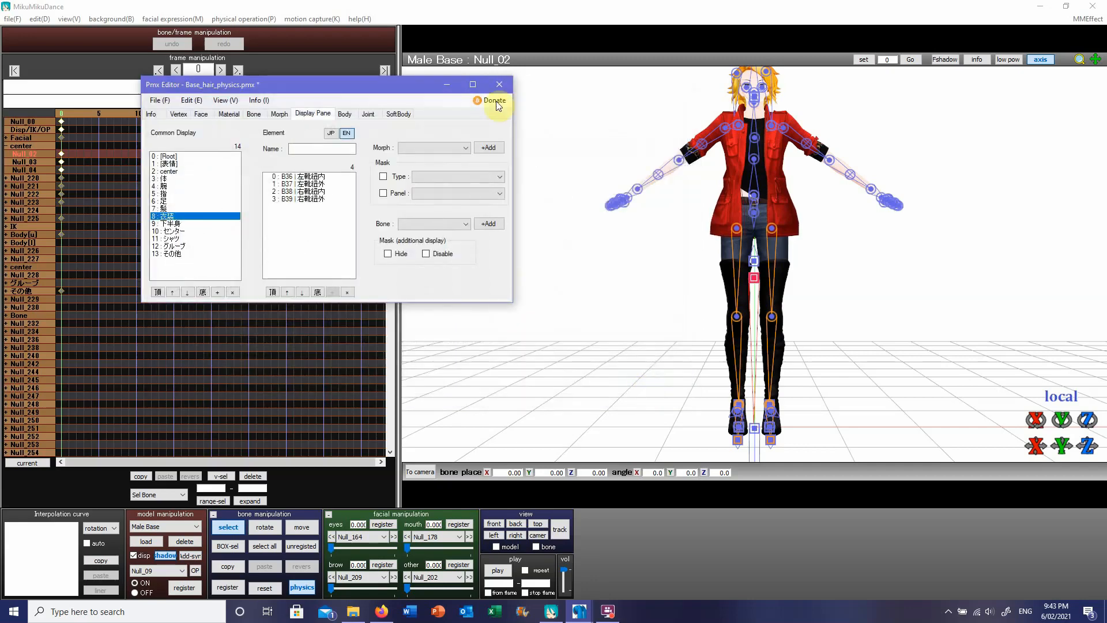
Step: Switch to MikuMikuDance, delete the loaded Male Base model and load Base_bone_fix2.pmx in its place
left_click(471, 15)
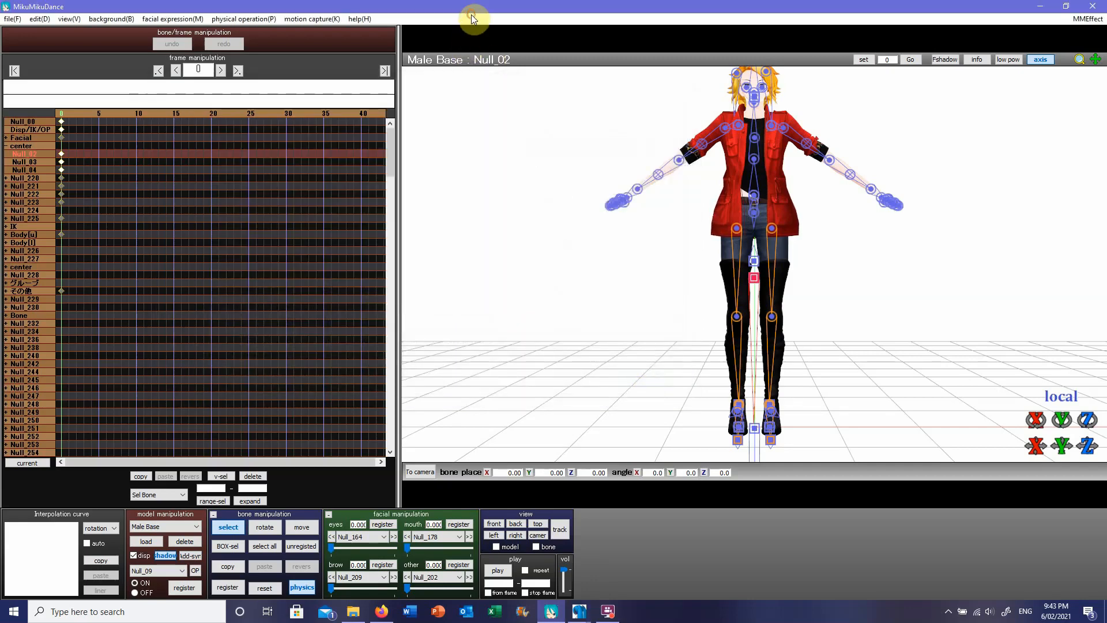
left_click(181, 543)
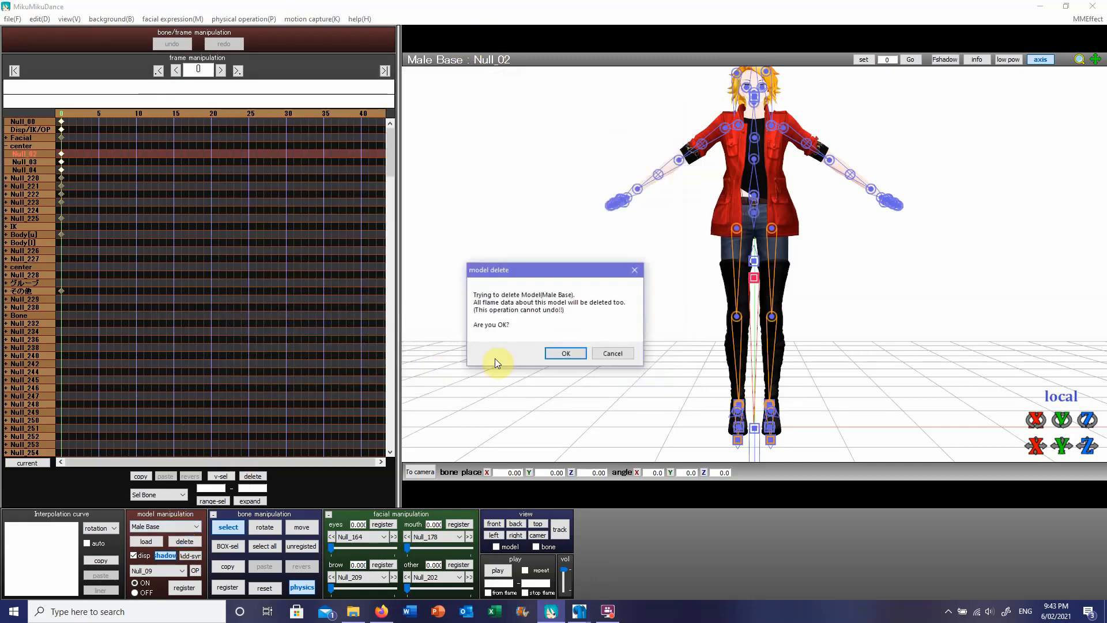
left_click(556, 354)
left_click(141, 541)
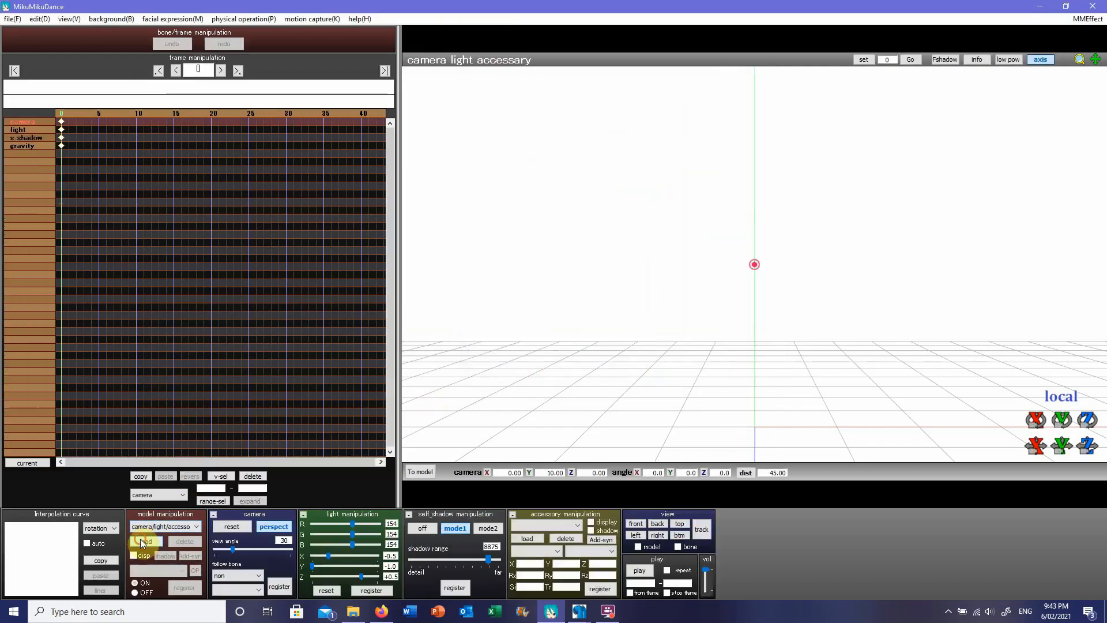
double_click(190, 111)
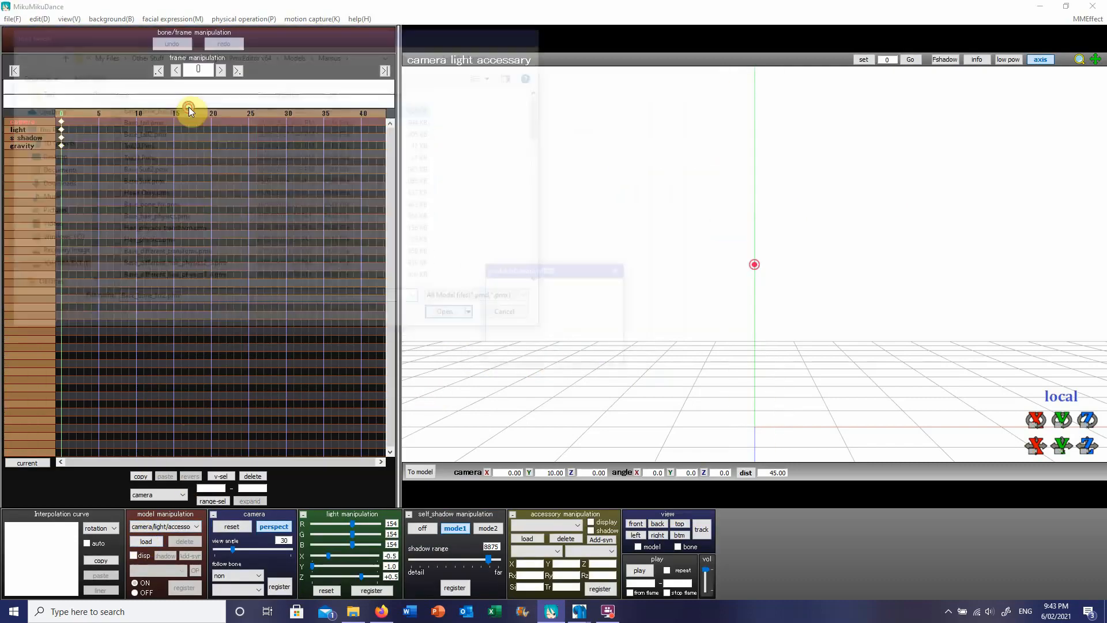
left_click(542, 353)
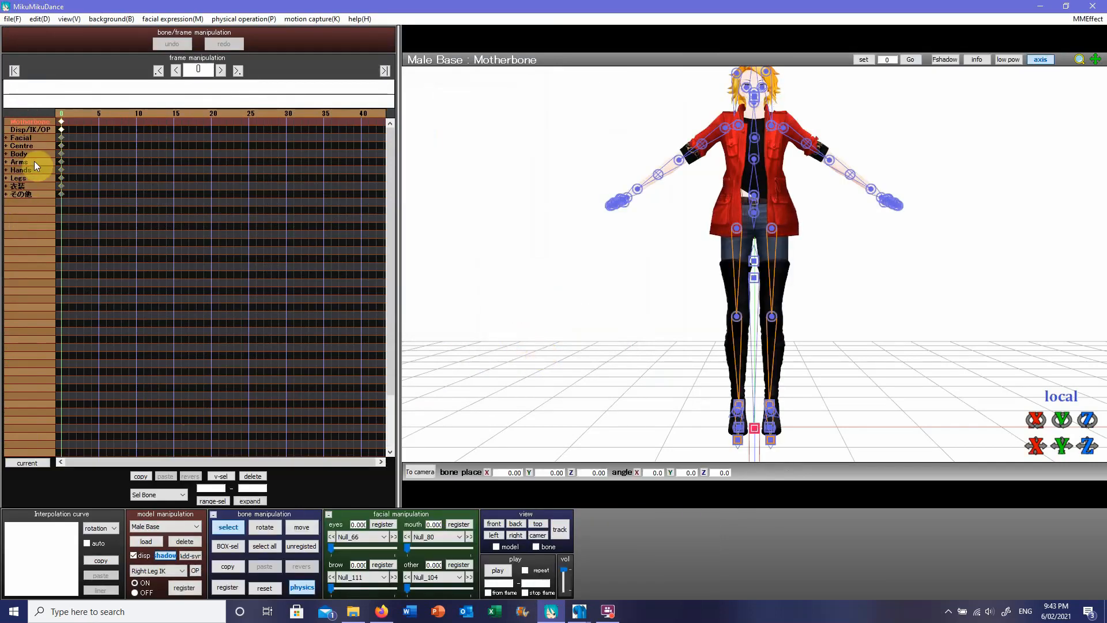
Step: Check the bone names in the Centre and Body groups, selecting Centre, Groove, Upper Body, Head and Lower Body
left_click(6, 146)
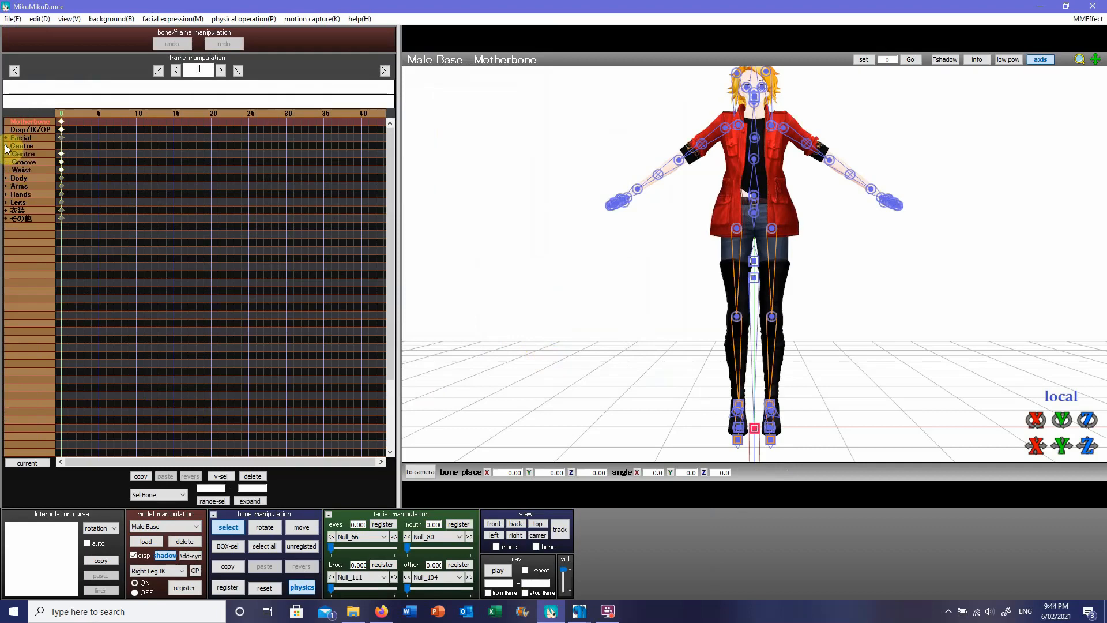
left_click(37, 153)
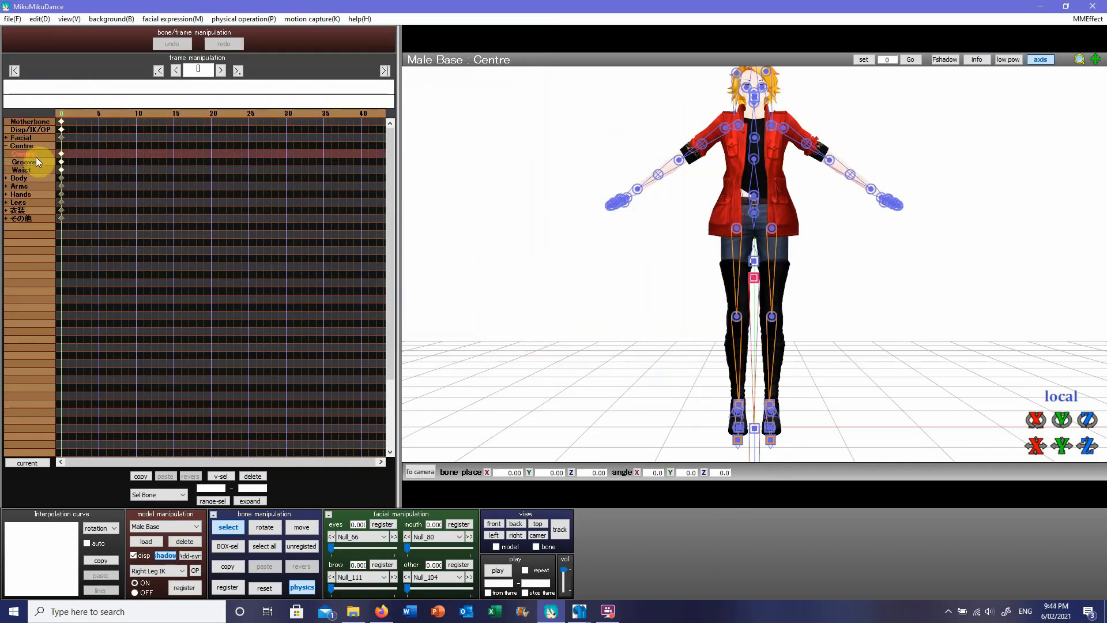
left_click(33, 161)
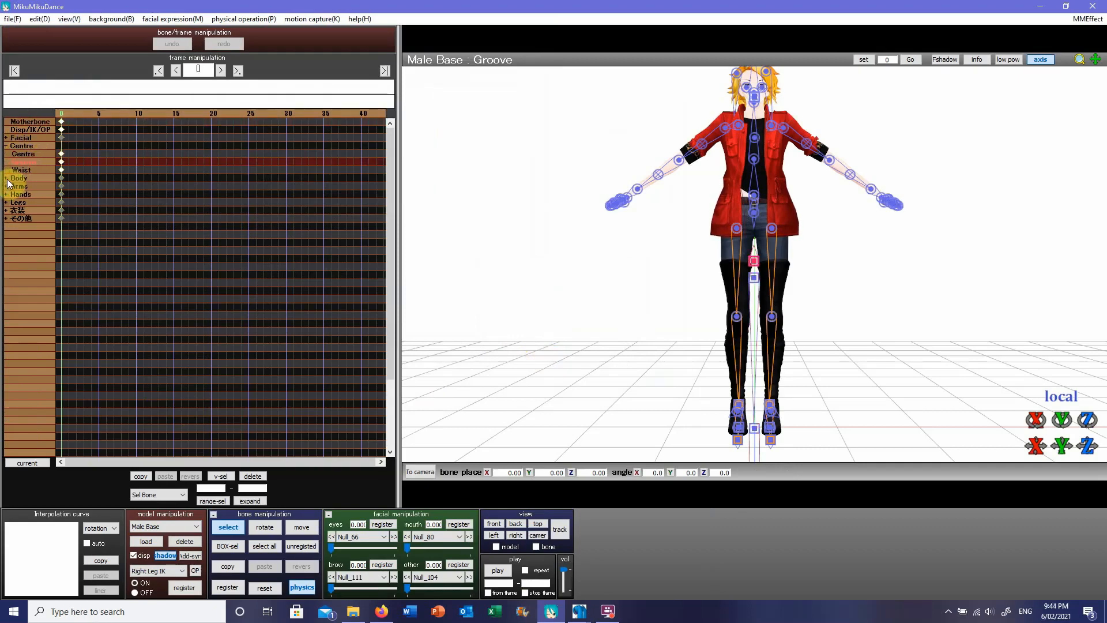
left_click(7, 179)
left_click(42, 186)
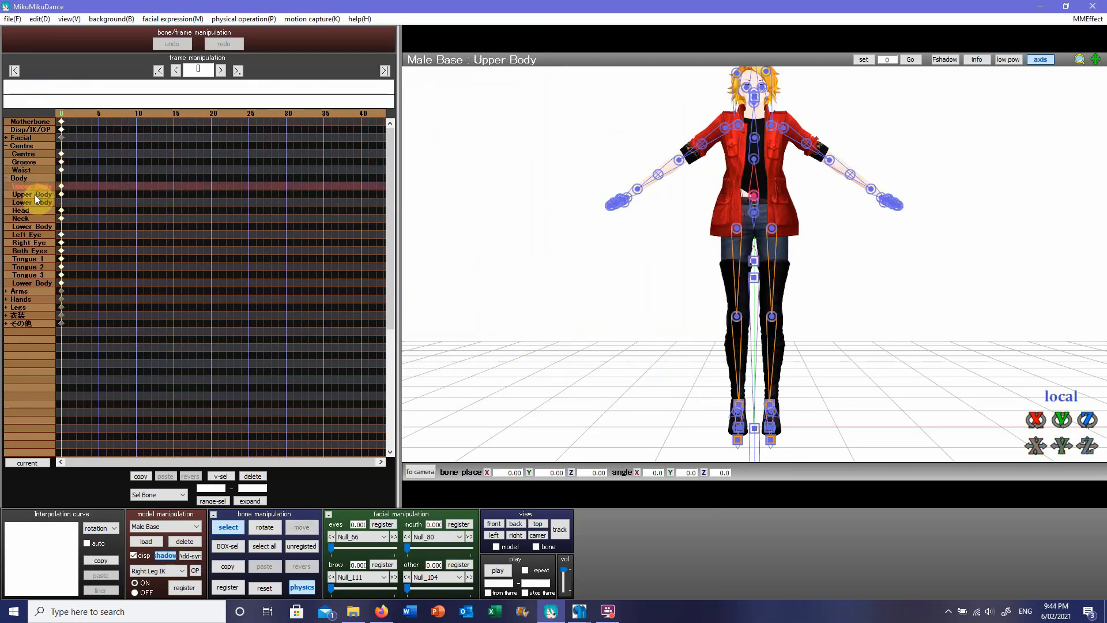
left_click(35, 195)
left_click(27, 210)
left_click(26, 226)
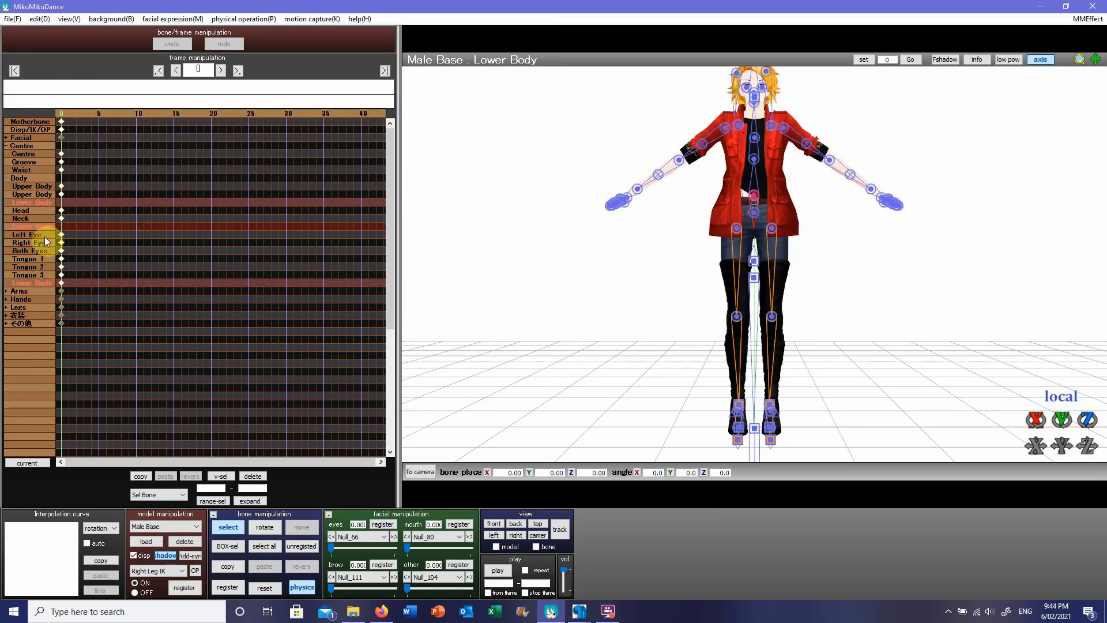
Step: Extract the subsets of Base_bone_fix2.pmx in the MMEffect effect mapping, review the material names and discard the mapping changes
left_click(1088, 20)
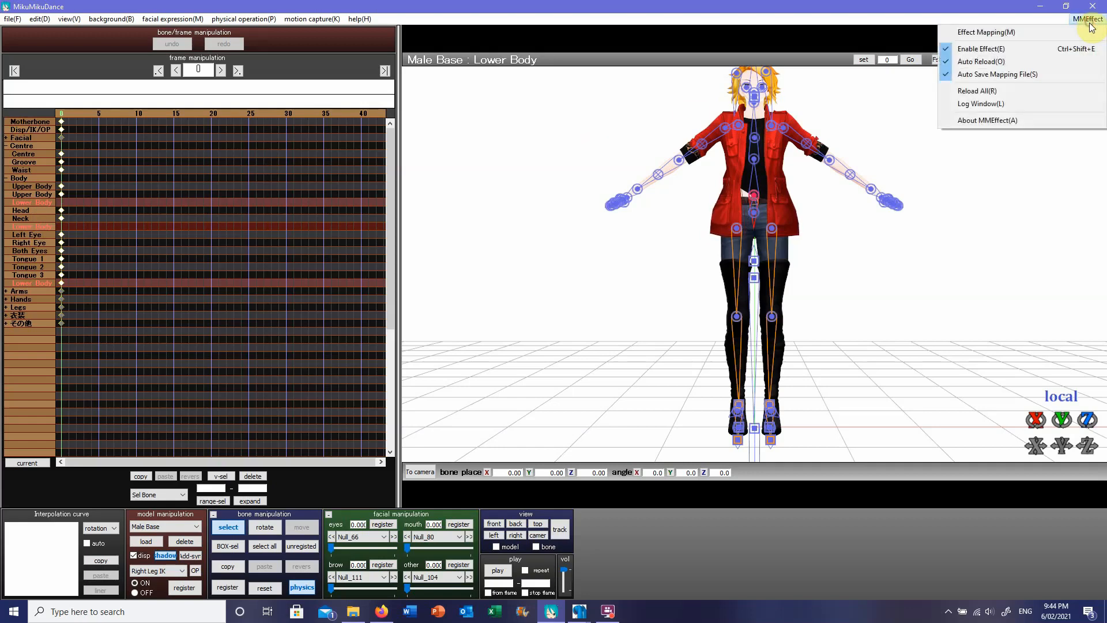
left_click(1062, 32)
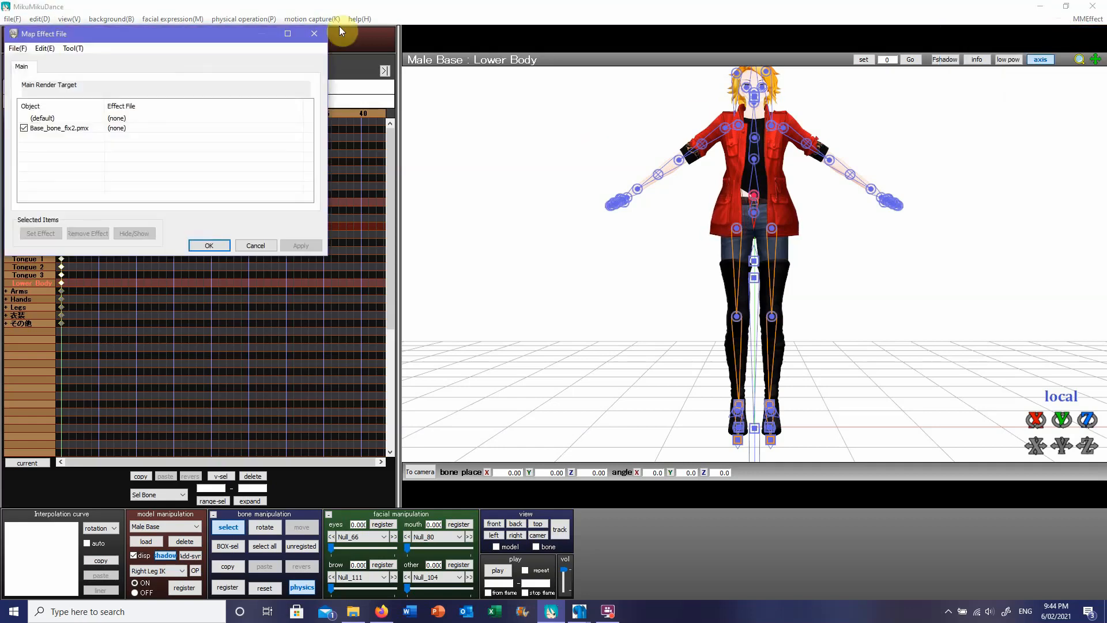
right_click(44, 126)
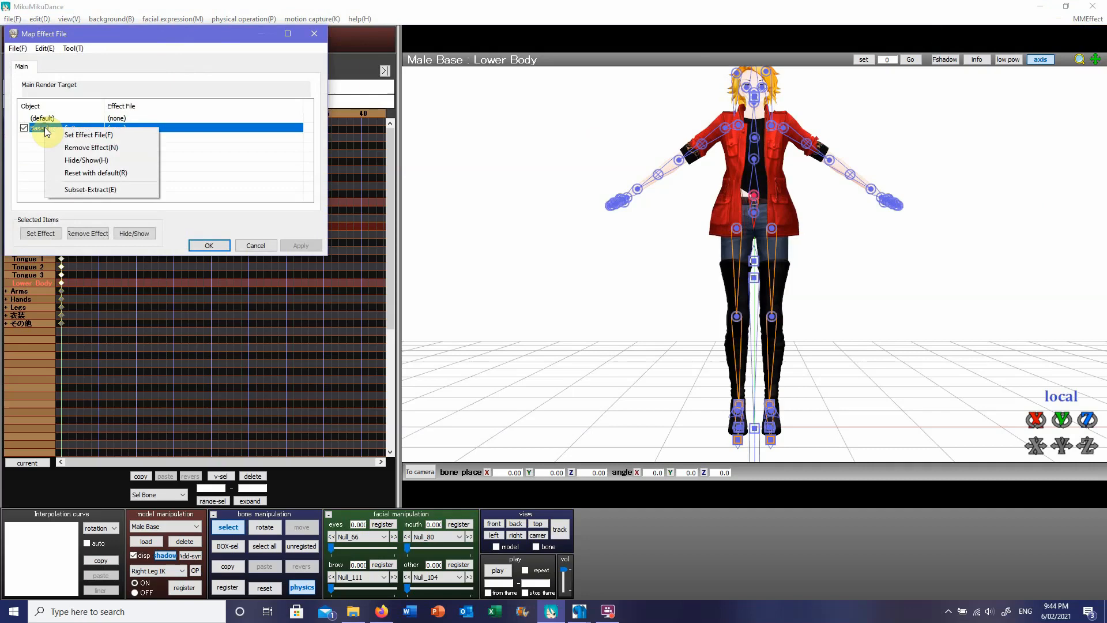
left_click(98, 188)
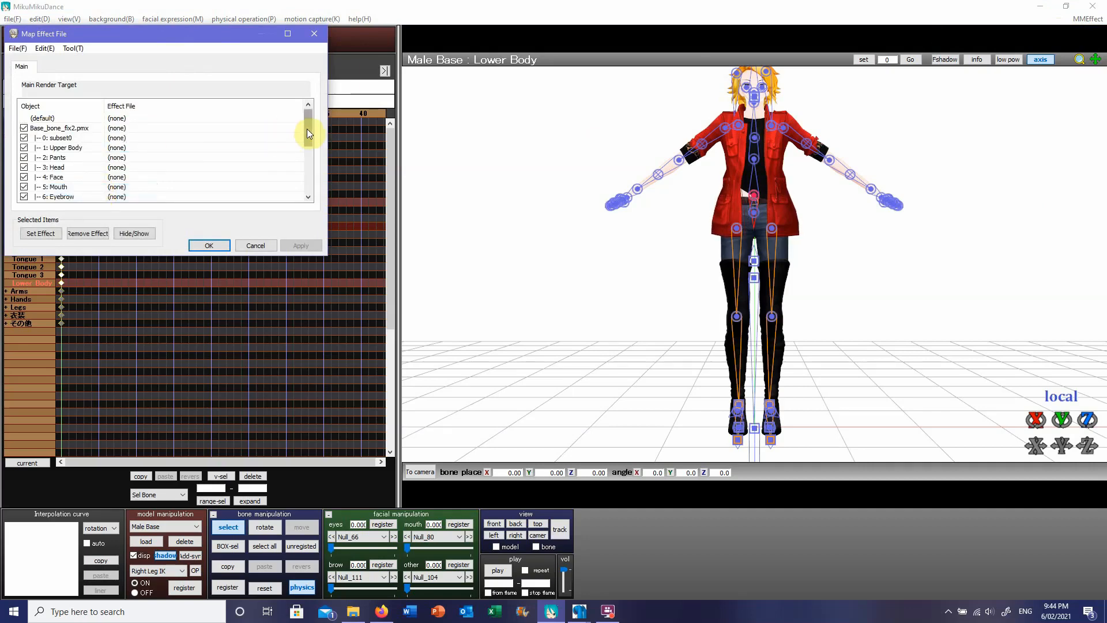
left_click_drag(307, 131, 307, 137)
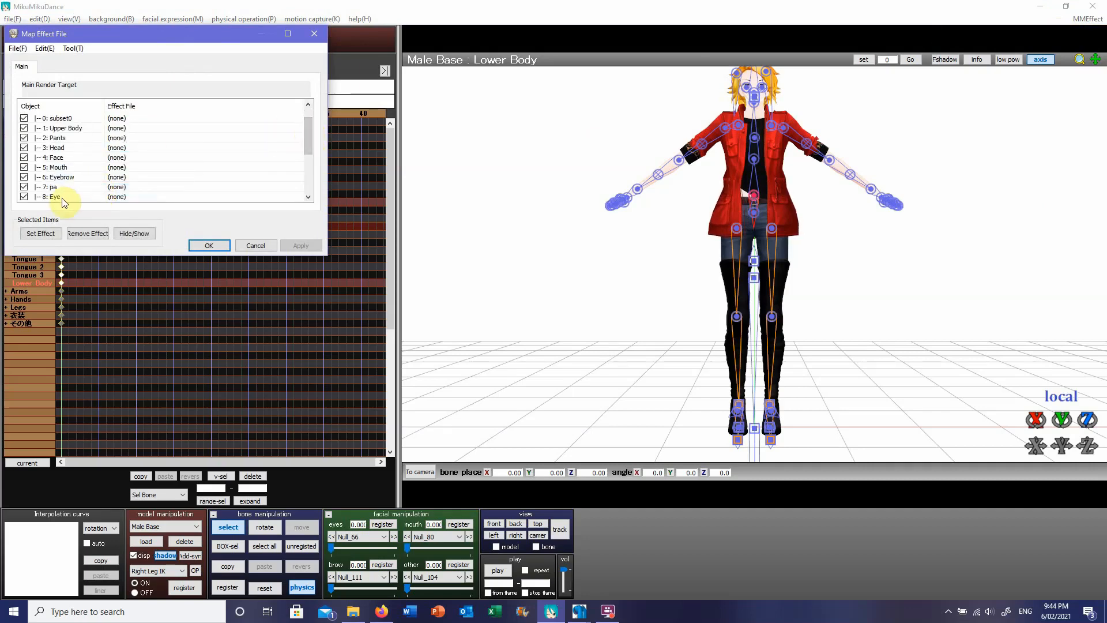
left_click(24, 197)
left_click(255, 245)
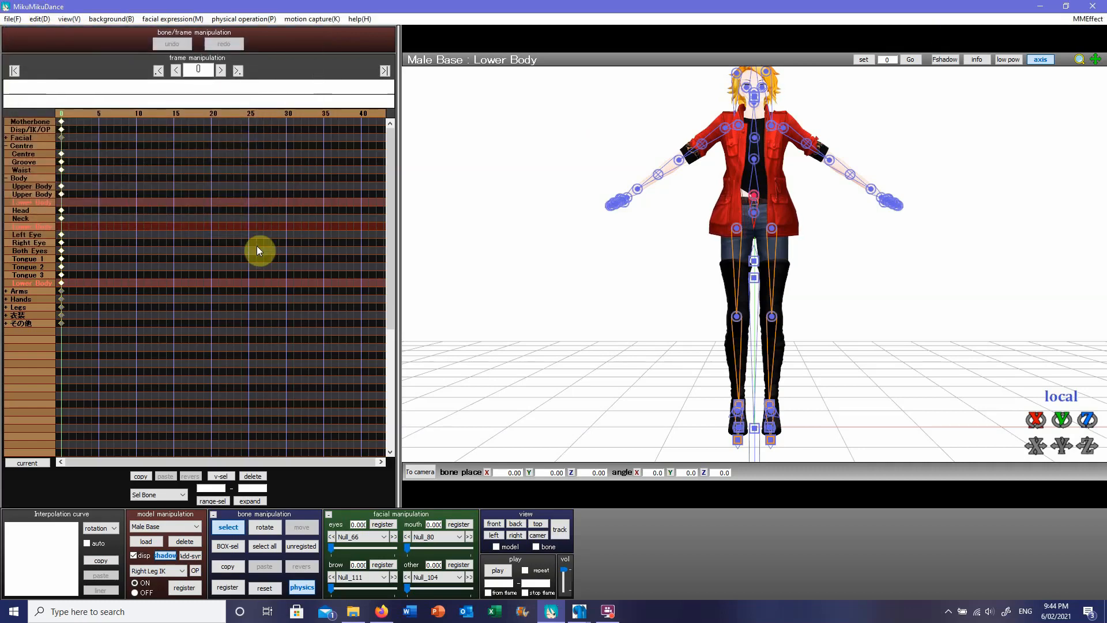